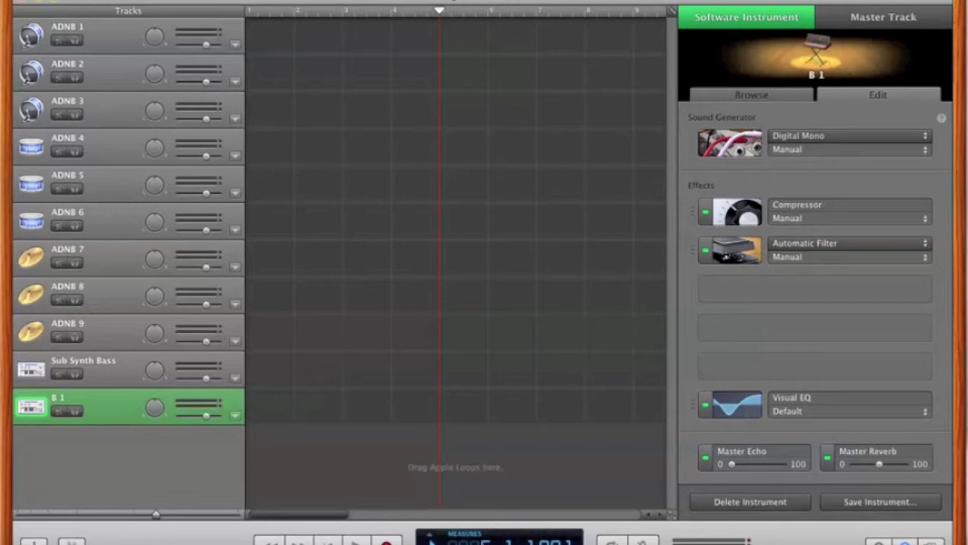
Add a software instrument track, assign it the Finite sound from Synth Basics, and show its sound generator and effect settings.
{"action": "left_click", "coordinate": [34, 542]}
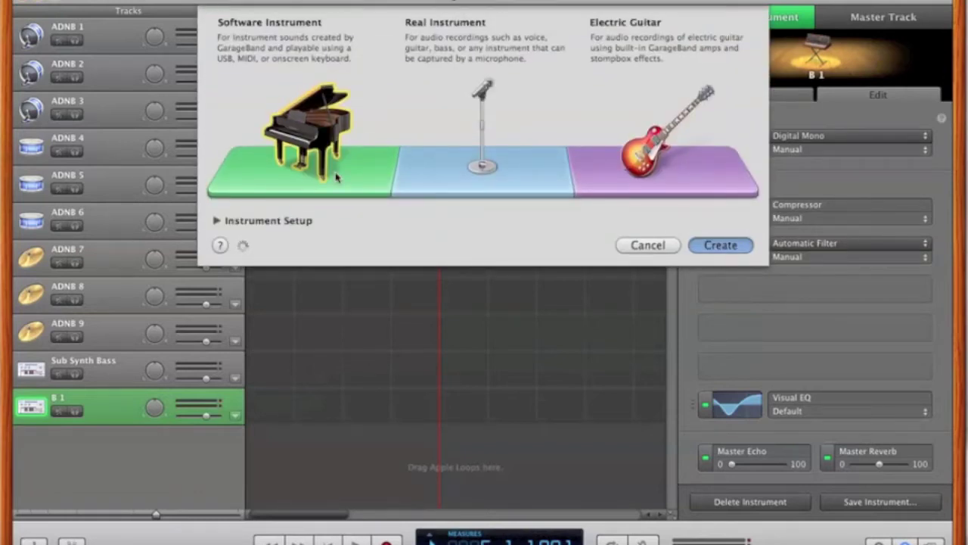
{"action": "double_click", "coordinate": [336, 177]}
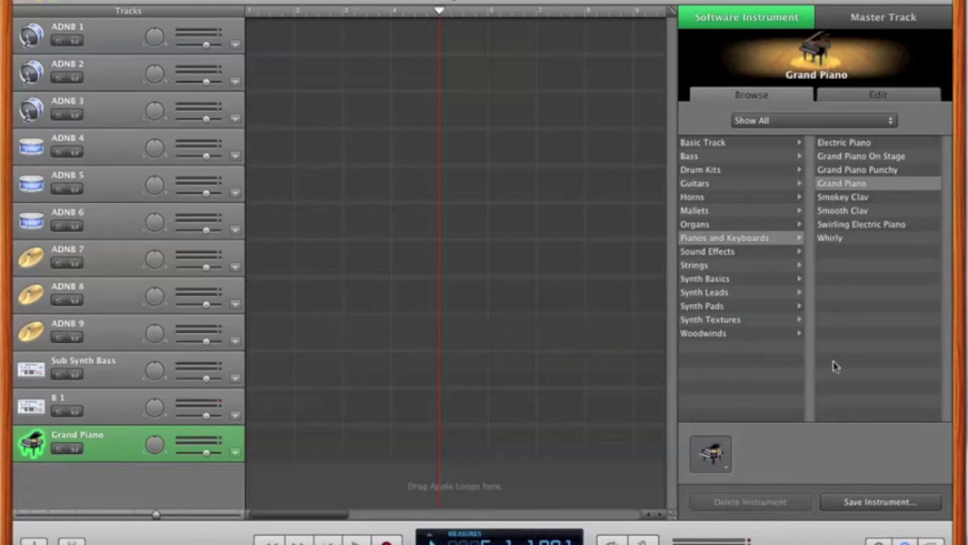
{"action": "left_click", "coordinate": [733, 292]}
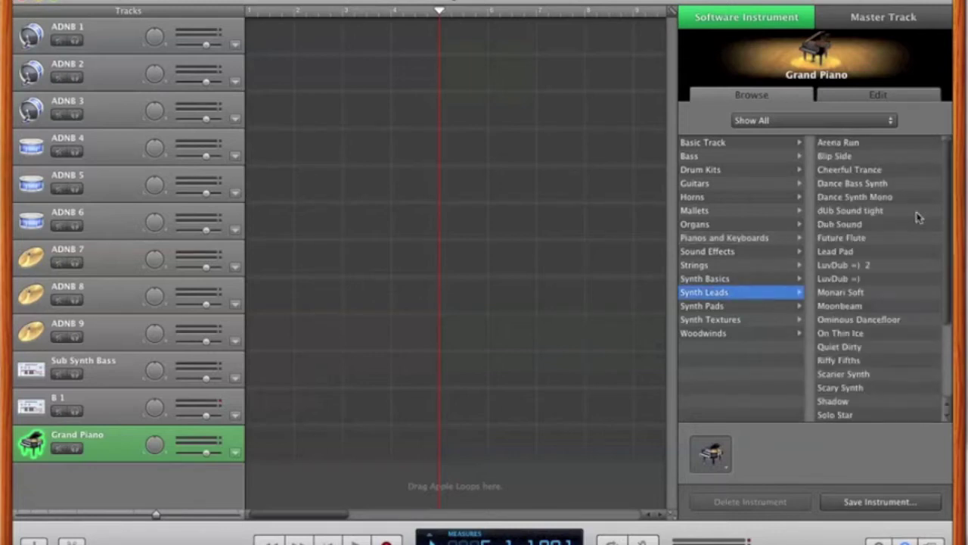
{"action": "scroll", "coordinate": [912, 264], "scroll_direction": "down", "scroll_amount": 4}
{"action": "scroll", "coordinate": [912, 264], "scroll_direction": "up", "scroll_amount": 1}
{"action": "scroll", "coordinate": [912, 264], "scroll_direction": "down", "scroll_amount": 1}
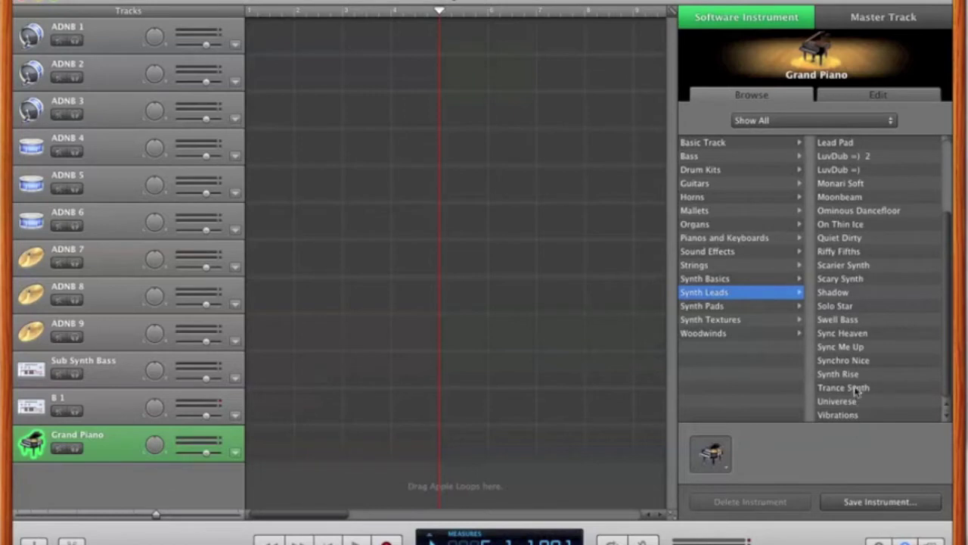
{"action": "scroll", "coordinate": [854, 283], "scroll_direction": "up", "scroll_amount": 2}
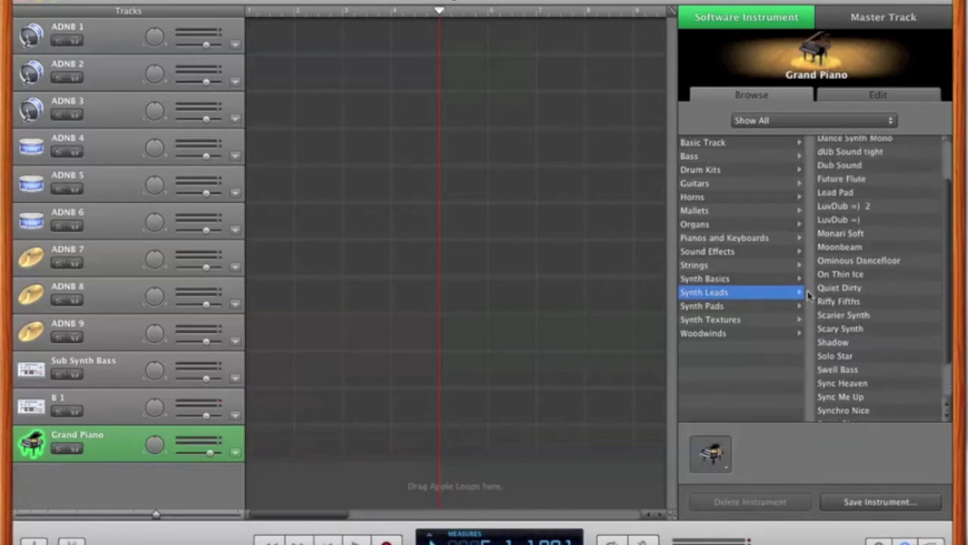
{"action": "left_click", "coordinate": [730, 280]}
{"action": "left_click", "coordinate": [869, 213]}
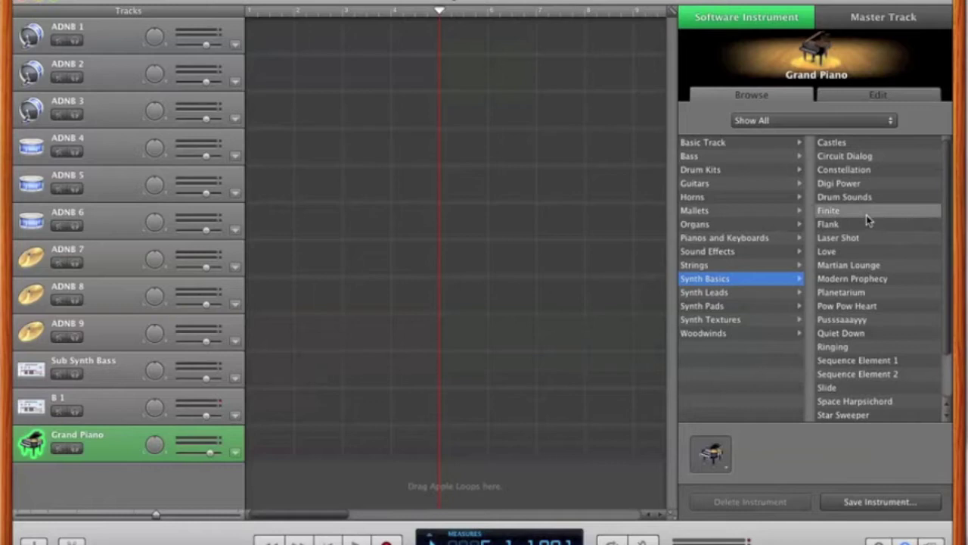
{"action": "left_click", "coordinate": [877, 95]}
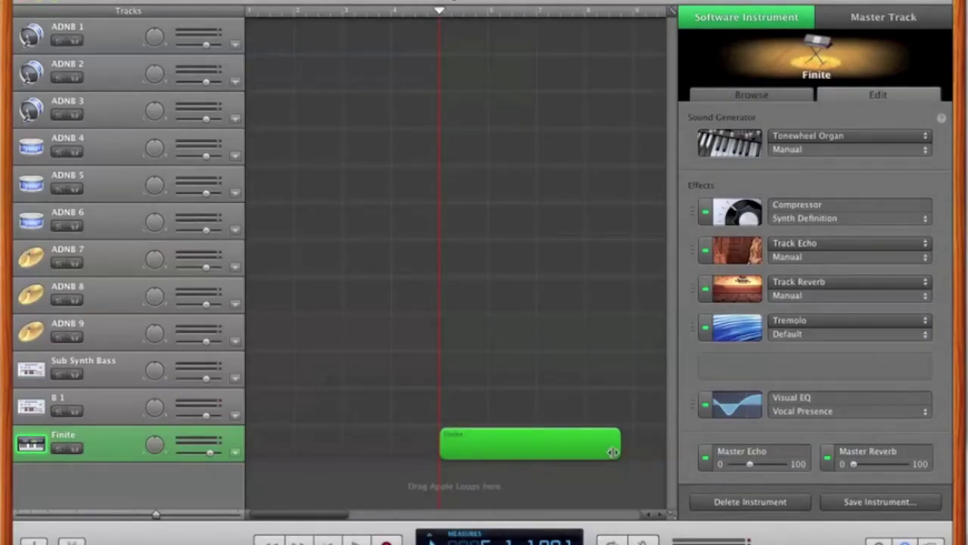
Lengthen the Finite region at bar 5 to four bars and enter four consecutive half notes on its bass staff.
{"action": "left_click_drag", "start_coordinate": [611, 449], "coordinate": [622, 449]}
{"action": "double_click", "coordinate": [505, 448]}
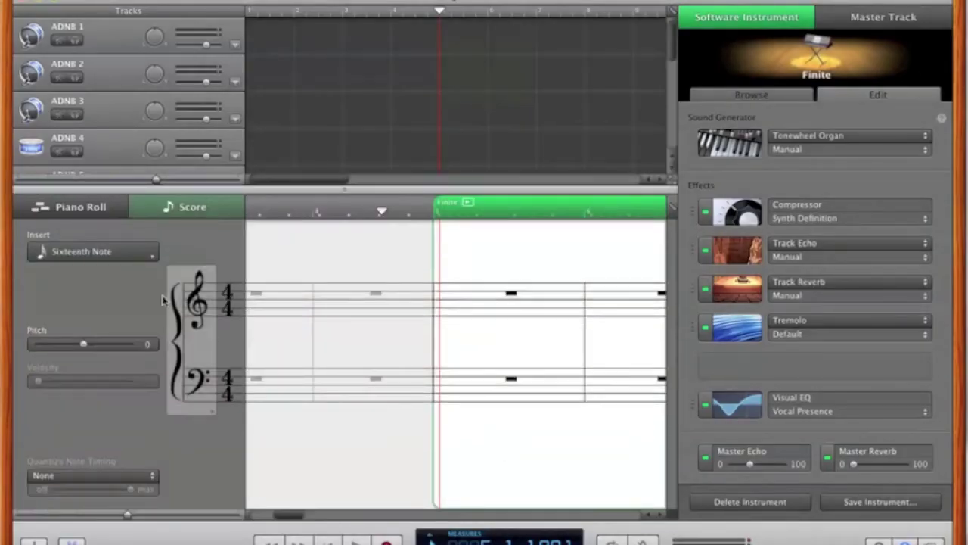
{"action": "left_click", "coordinate": [149, 261]}
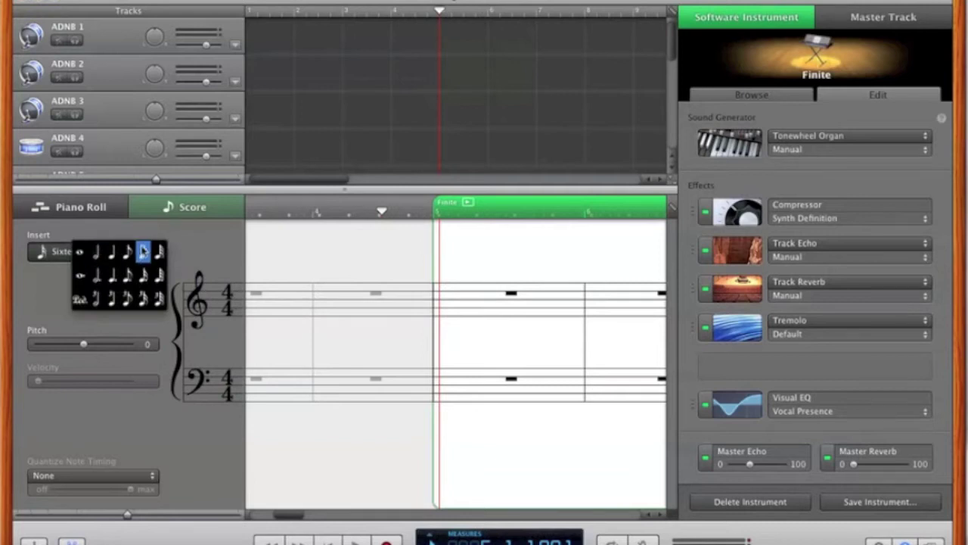
{"action": "left_click", "coordinate": [96, 252]}
{"action": "scroll", "coordinate": [432, 301], "scroll_direction": "right", "scroll_amount": 2}
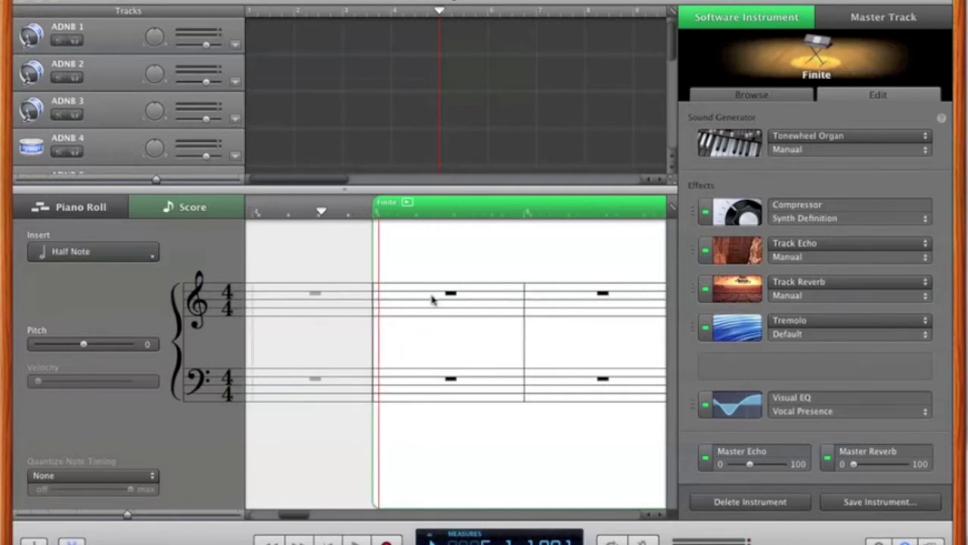
{"action": "left_click", "coordinate": [386, 392]}
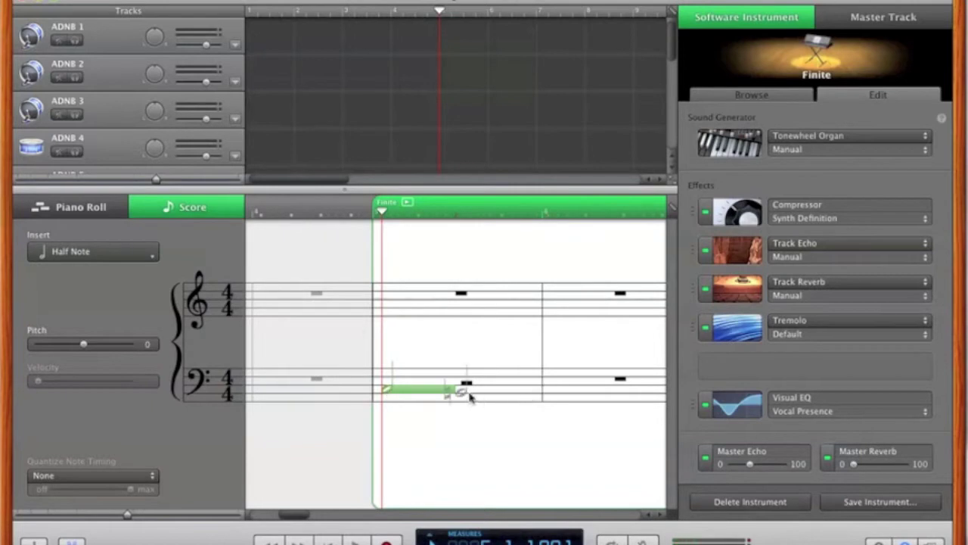
{"action": "left_click", "coordinate": [463, 391]}
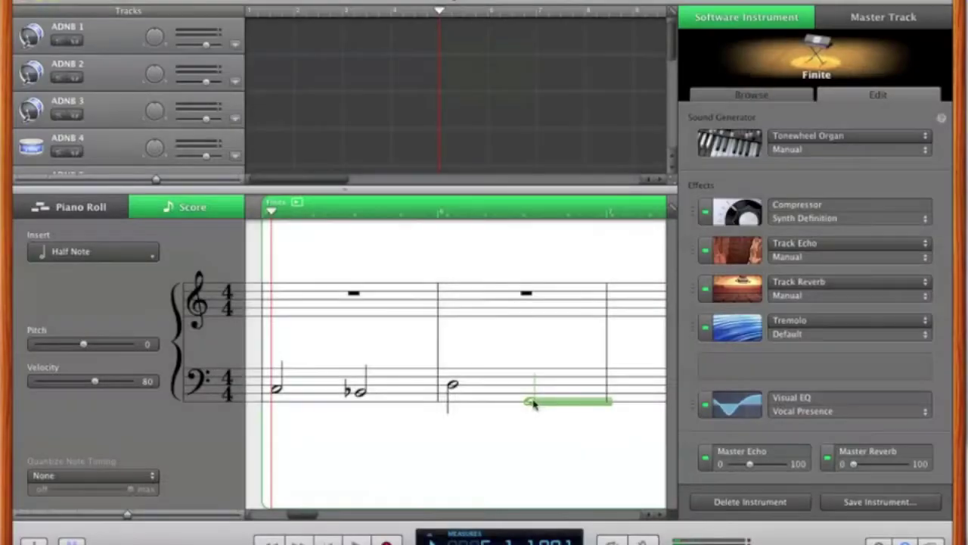
{"action": "key", "text": "e"}
{"action": "scroll", "coordinate": [519, 313], "scroll_direction": "right", "scroll_amount": 2}
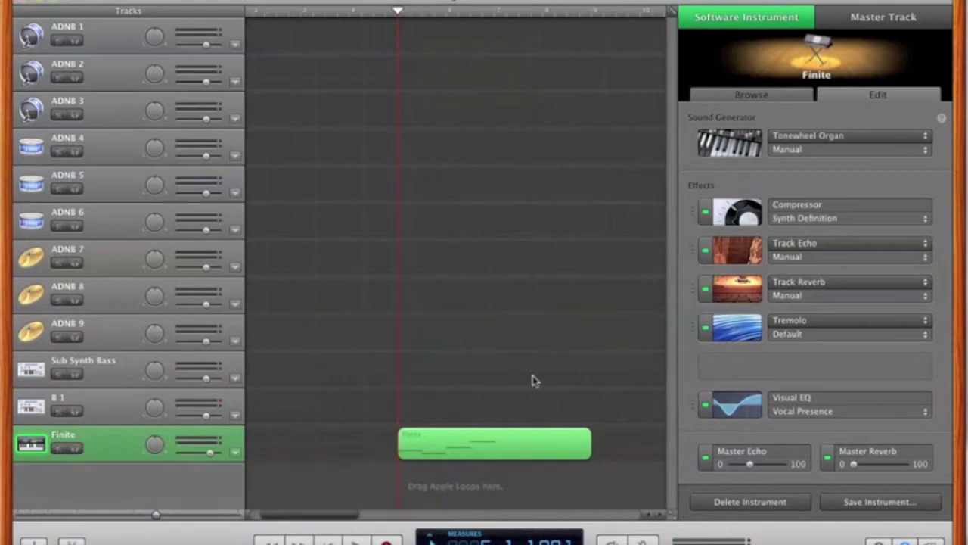
Shorten the Finite region to two bars and select all four half notes in its score.
{"action": "left_click_drag", "start_coordinate": [588, 457], "coordinate": [491, 457]}
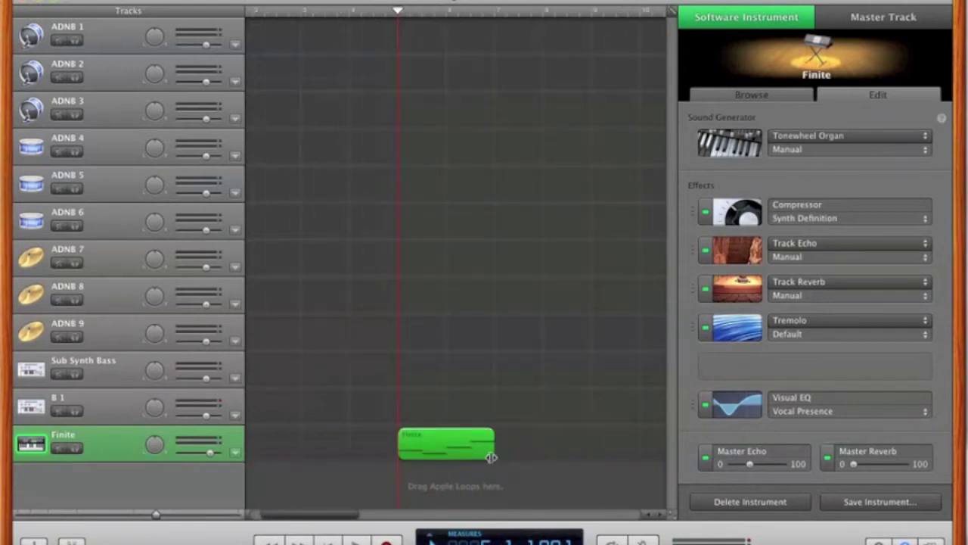
{"action": "double_click", "coordinate": [441, 442]}
{"action": "scroll", "coordinate": [331, 412], "scroll_direction": "right", "scroll_amount": 3}
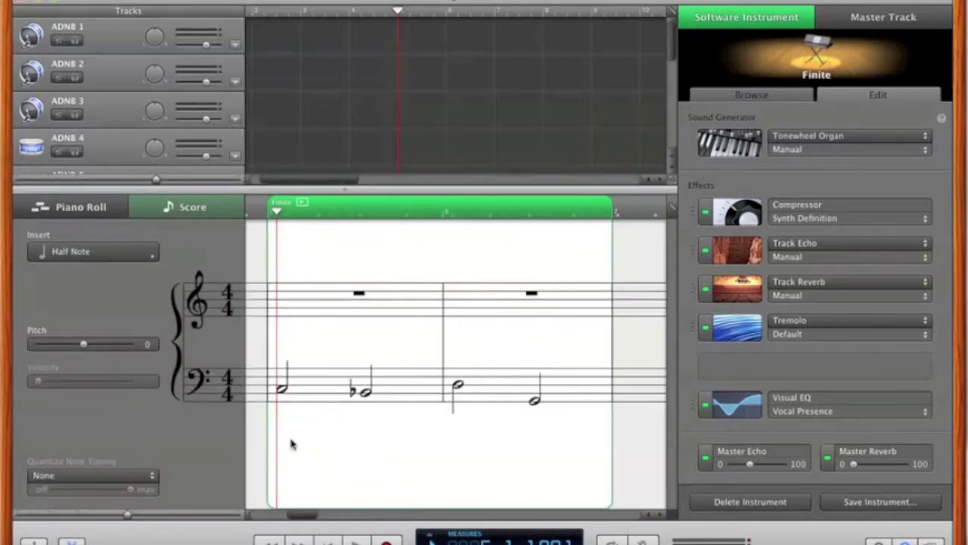
{"action": "left_click_drag", "start_coordinate": [318, 435], "coordinate": [634, 342]}
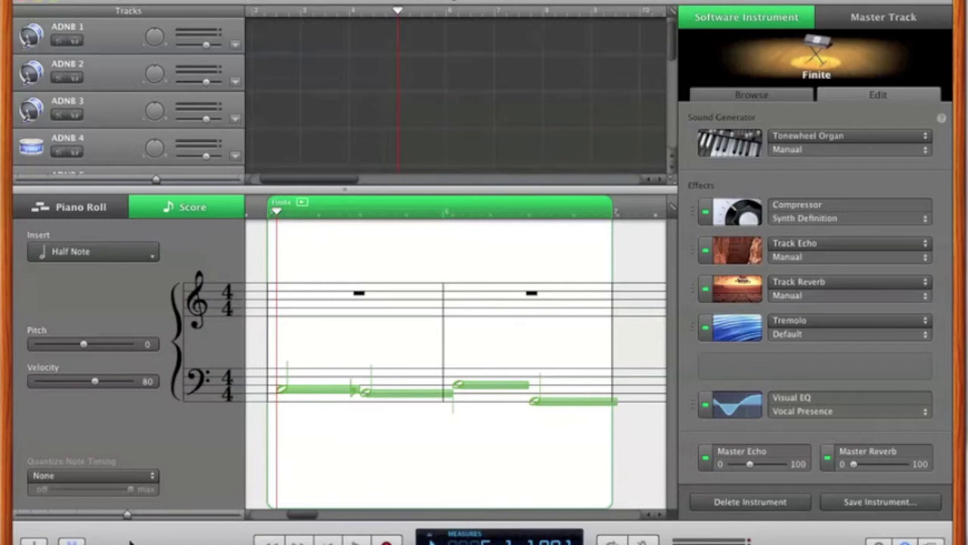
{"action": "left_click", "coordinate": [81, 541]}
Copy the two-bar Finite region to the Sub Synth Bass track at bars 7, 9 and 11, and along its own track at bars 9 and 11.
{"action": "left_click_drag", "start_coordinate": [421, 432], "coordinate": [523, 373]}
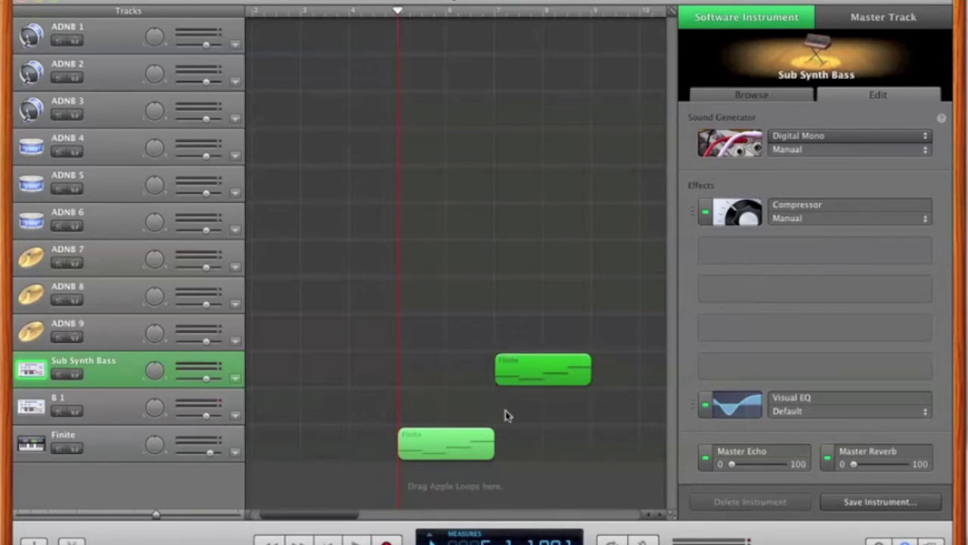
{"action": "scroll", "coordinate": [506, 417], "scroll_direction": "right", "scroll_amount": 3}
{"action": "left_click_drag", "start_coordinate": [479, 450], "coordinate": [387, 401]}
{"action": "left_click_drag", "start_coordinate": [316, 457], "coordinate": [479, 350]}
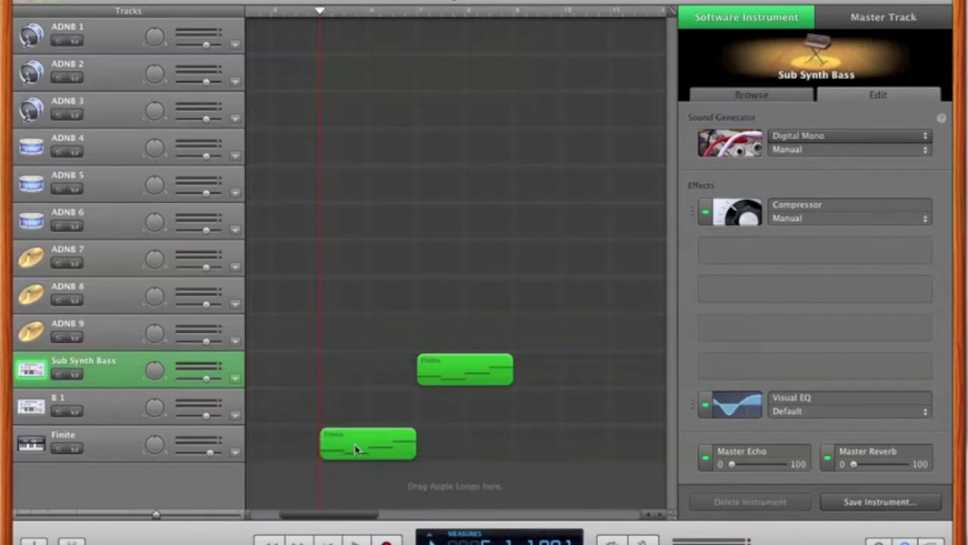
{"action": "left_click_drag", "start_coordinate": [357, 448], "coordinate": [557, 456]}
{"action": "scroll", "coordinate": [552, 449], "scroll_direction": "right", "scroll_amount": 4}
{"action": "mouse_move", "coordinate": [539, 382]}
{"action": "left_mouse_down"}
{"action": "mouse_move", "coordinate": [443, 368]}
{"action": "mouse_move", "coordinate": [557, 376]}
{"action": "mouse_move", "coordinate": [541, 368]}
{"action": "left_mouse_up"}
{"action": "left_click_drag", "start_coordinate": [448, 453], "coordinate": [539, 453]}
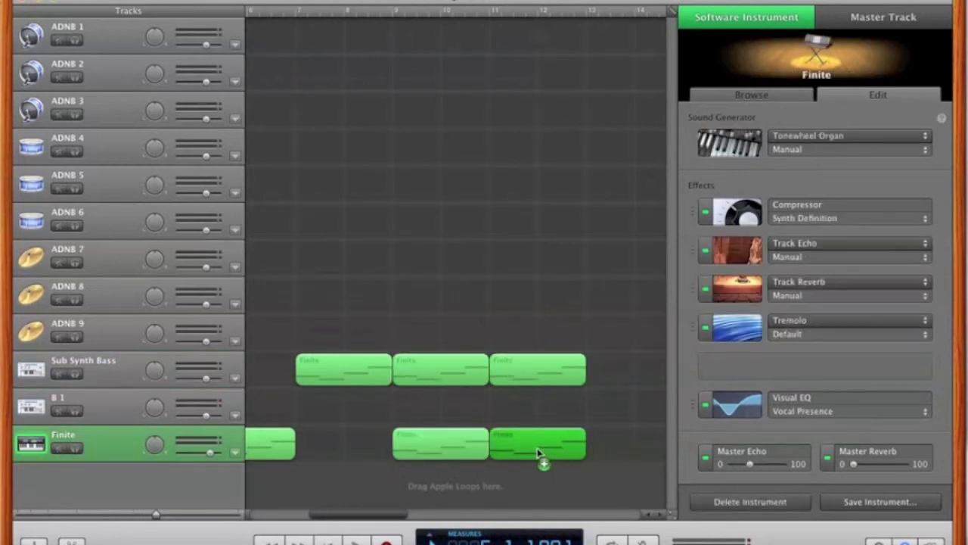
Create a one-bar region on the ADNB 7 track at bar 9 and open it in the score editor.
{"action": "left_click", "coordinate": [401, 97]}
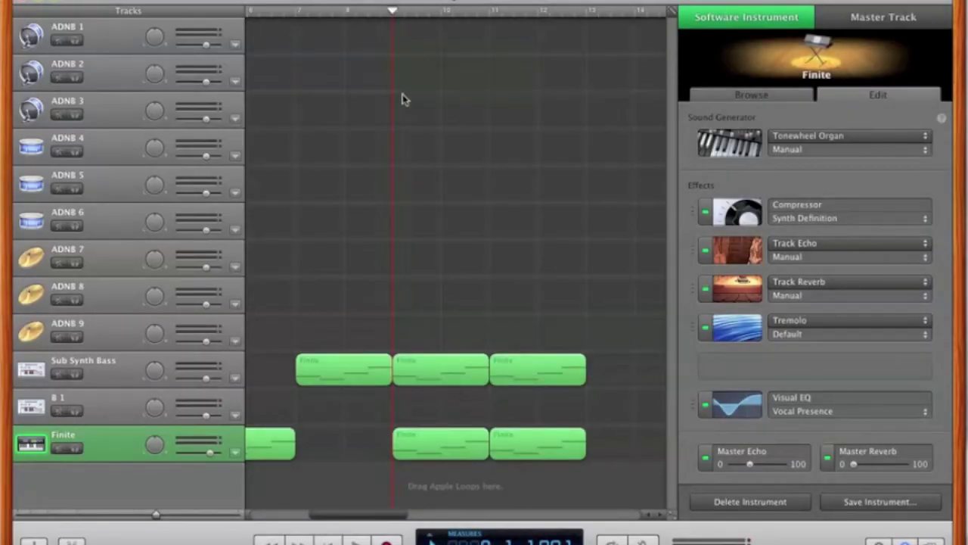
{"action": "left_click", "coordinate": [397, 260], "text": "super"}
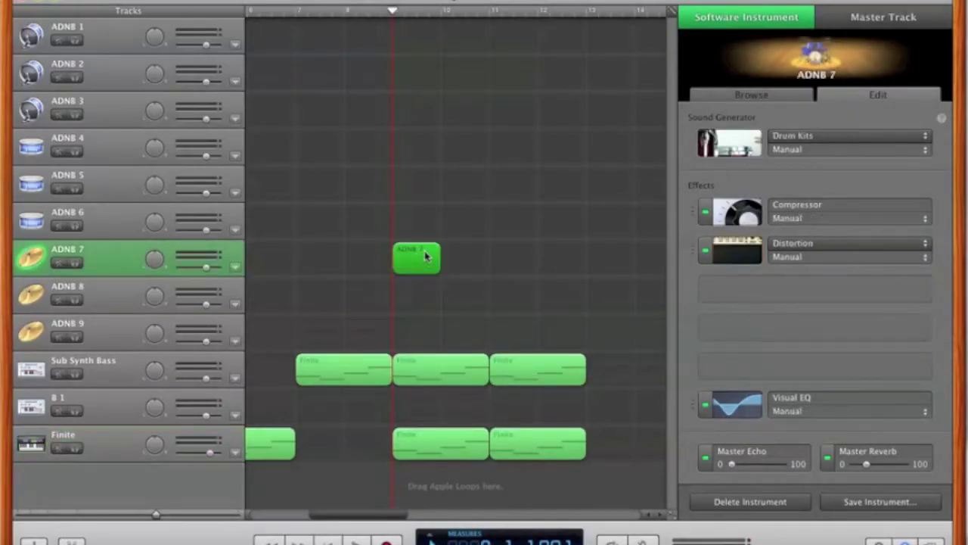
{"action": "double_click", "coordinate": [424, 258]}
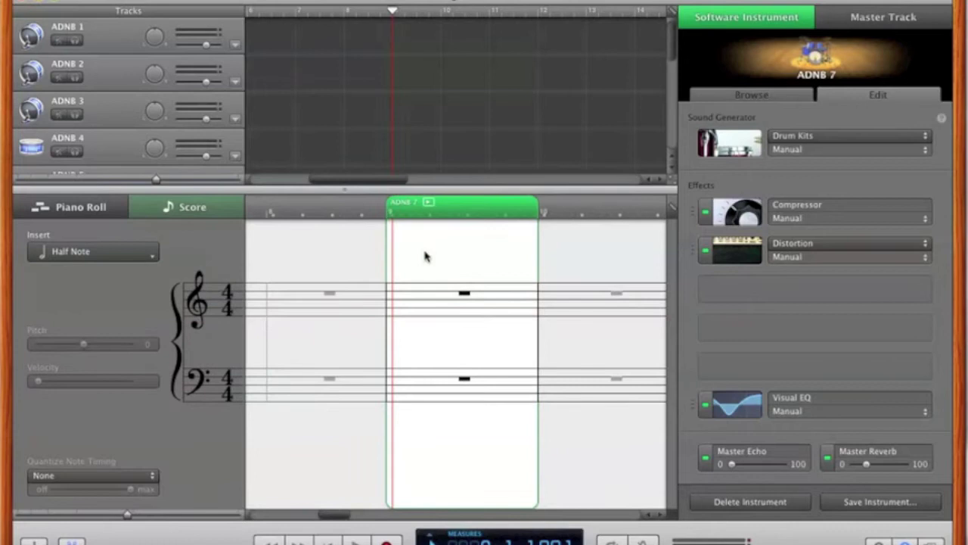
Fill the ADNB 7 bar with eight sixteenth notes at the same sharp pitch on the bass staff, spaced an eighth note apart.
{"action": "left_click", "coordinate": [133, 257]}
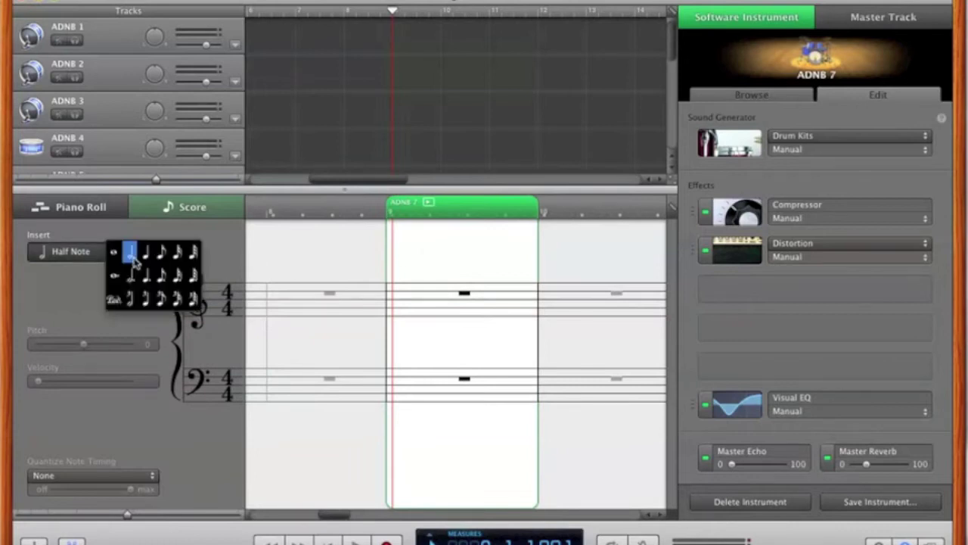
{"action": "left_click", "coordinate": [183, 259]}
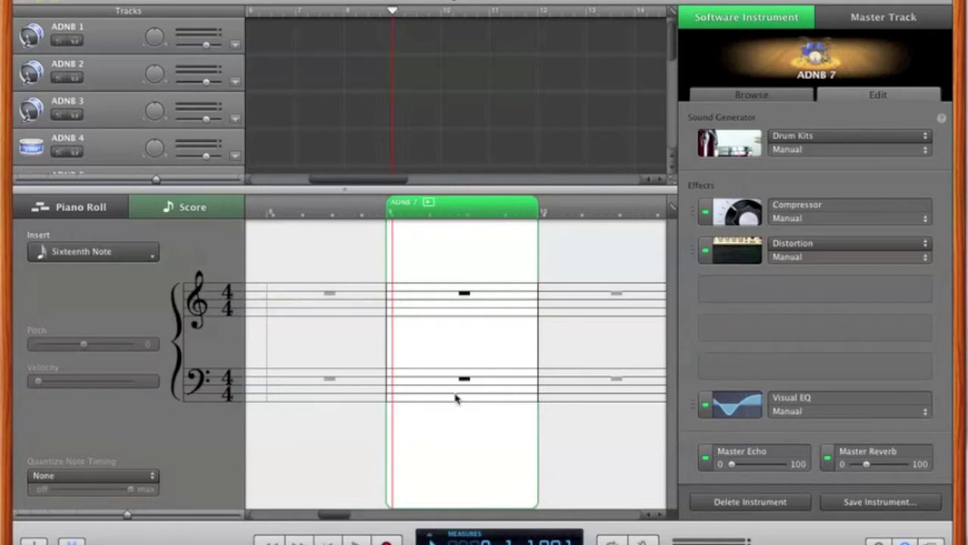
{"action": "left_click", "coordinate": [404, 401]}
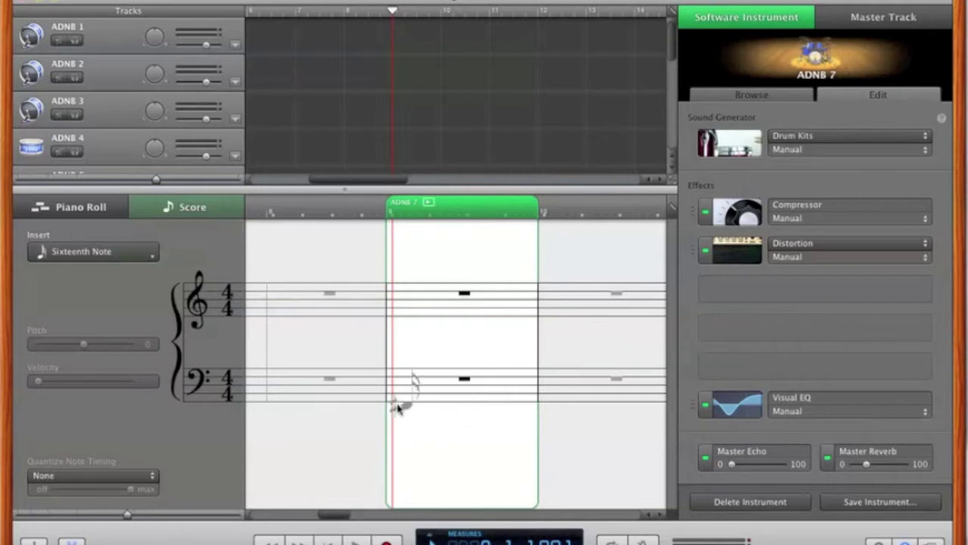
{"action": "left_click", "coordinate": [450, 404]}
{"action": "left_click", "coordinate": [505, 408]}
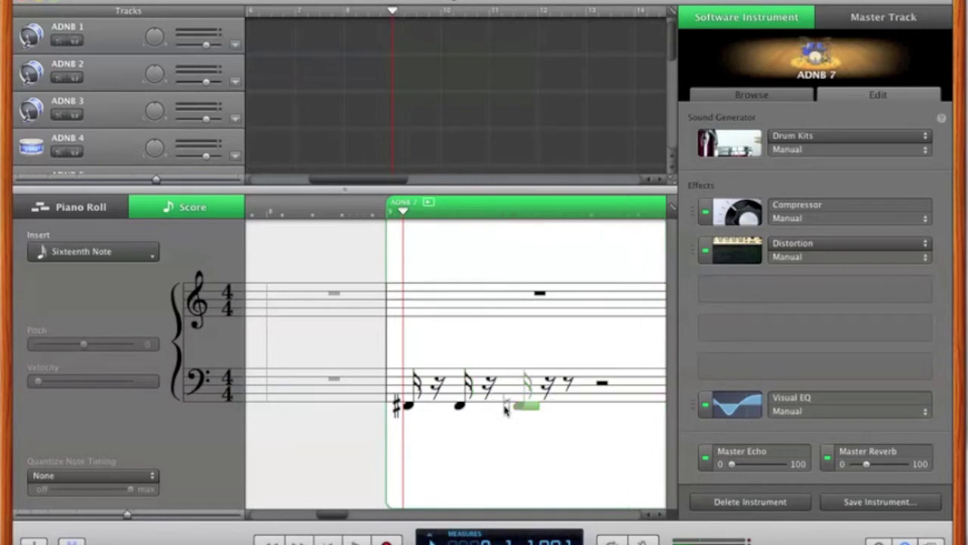
{"action": "left_click", "coordinate": [523, 407]}
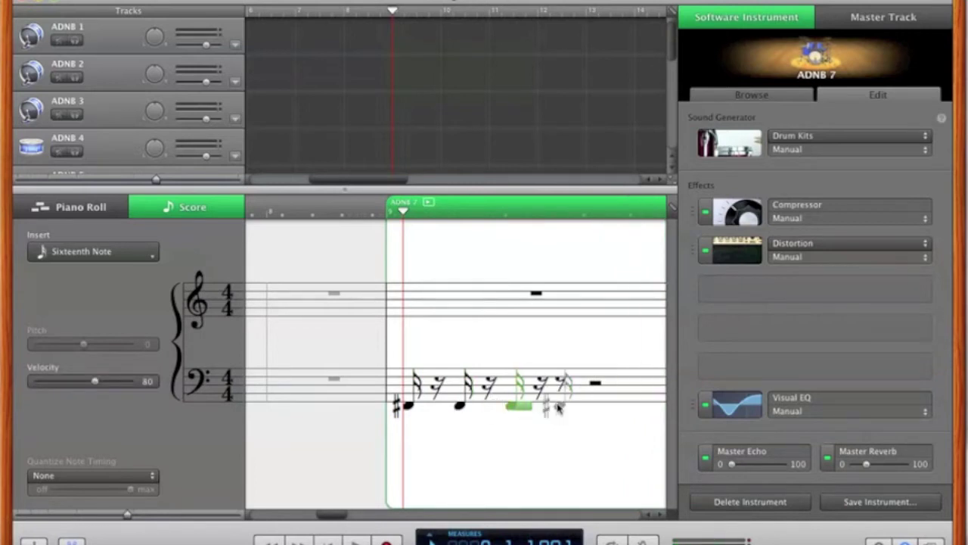
{"action": "left_click", "coordinate": [560, 408]}
{"action": "left_click", "coordinate": [614, 407]}
{"action": "left_click", "coordinate": [614, 407]}
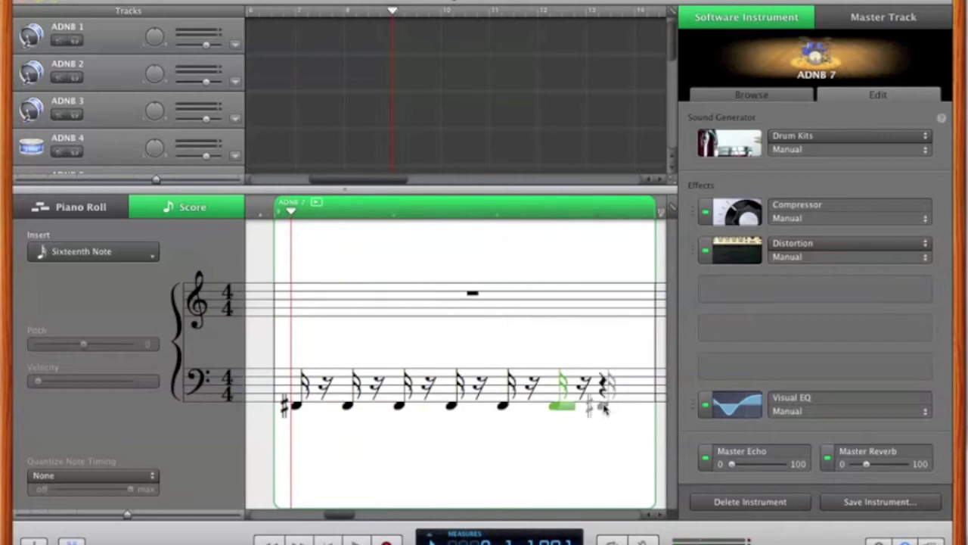
{"action": "left_click", "coordinate": [609, 408]}
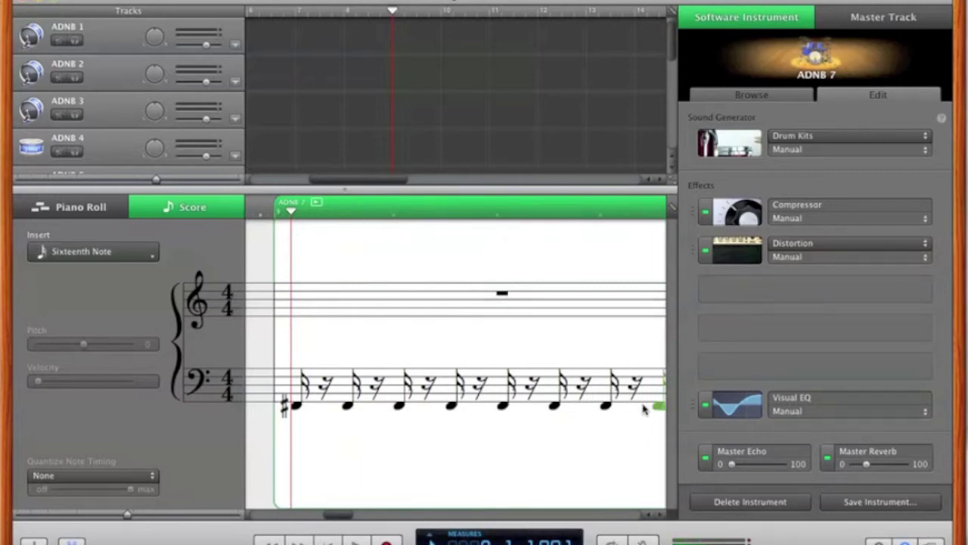
Set the velocity of every second sixteenth note in the ADNB 7 region to 60.
{"action": "left_click", "coordinate": [348, 405]}
{"action": "left_click", "coordinate": [450, 406], "text": "shift"}
{"action": "left_click", "coordinate": [505, 406], "text": "shift"}
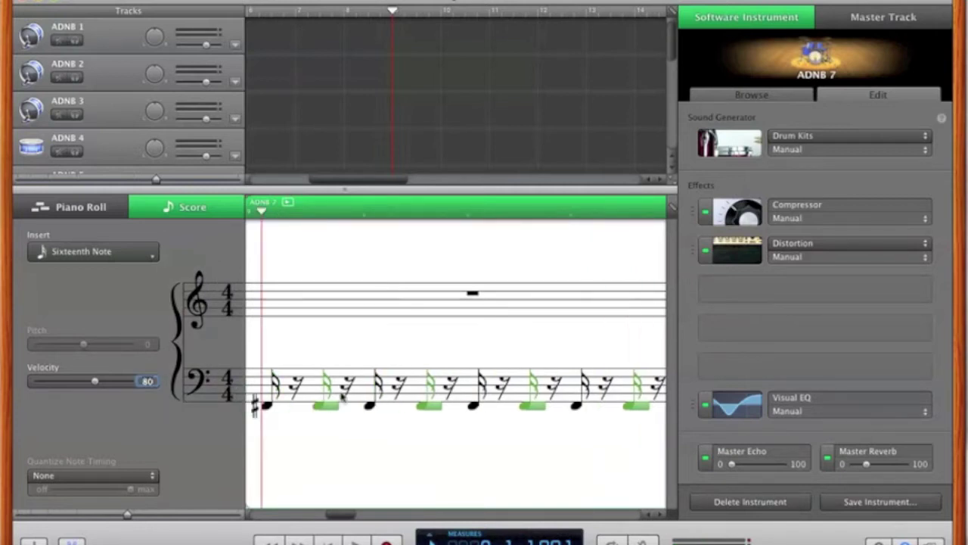
{"action": "type", "text": "60"}
{"action": "key", "text": "super+e"}
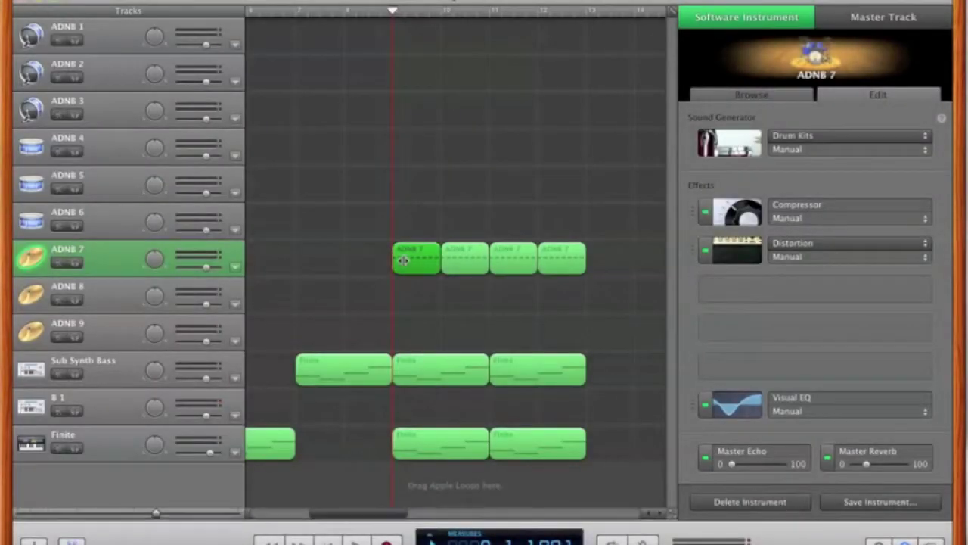
Add a higher sharp sixteenth note on the first beat of the first ADNB 7 region and open its velocity value for editing.
{"action": "double_click", "coordinate": [403, 260]}
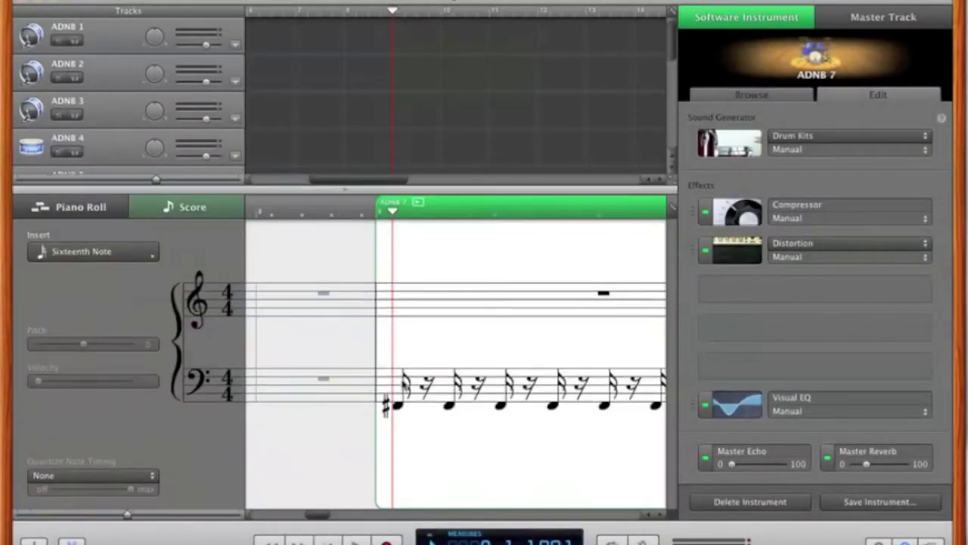
{"action": "left_click", "coordinate": [399, 378]}
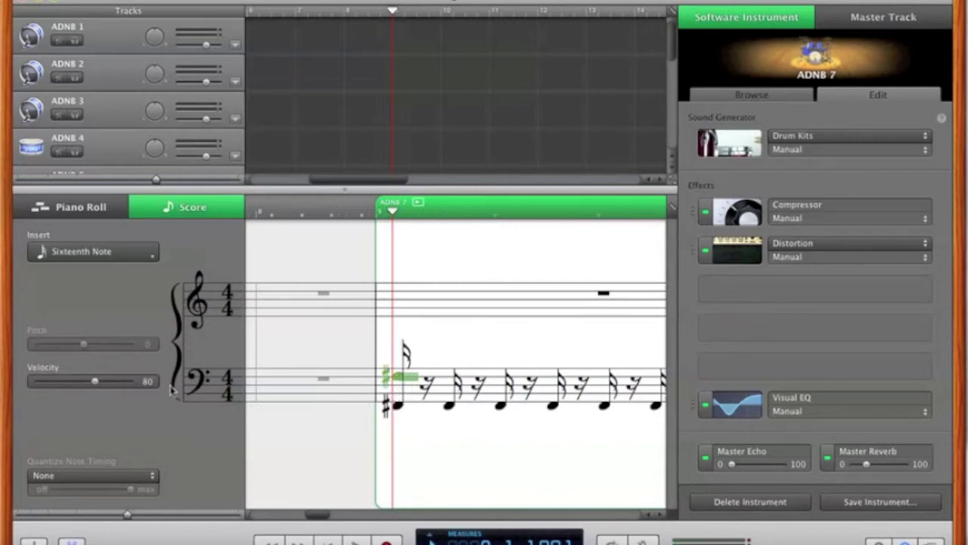
{"action": "left_click", "coordinate": [147, 381]}
{"action": "left_click", "coordinate": [76, 540]}
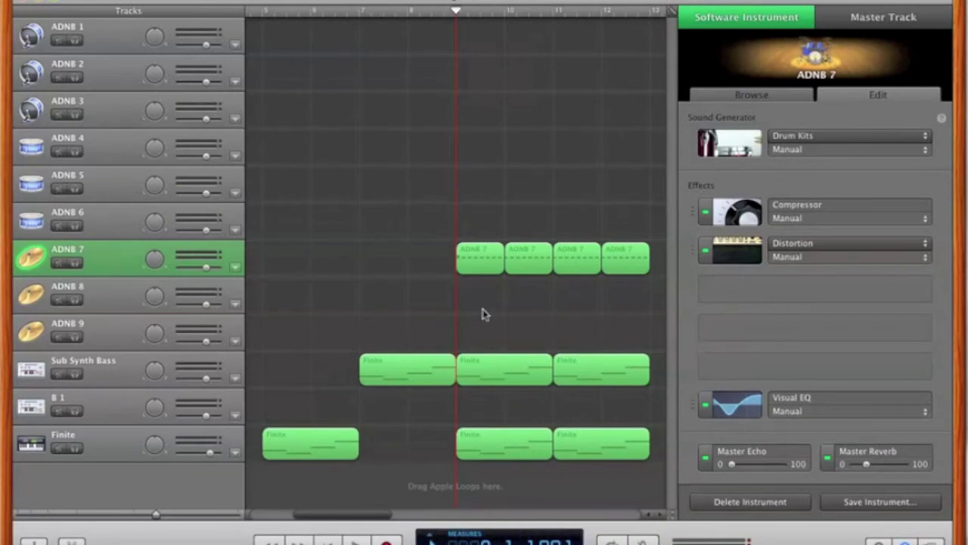
Switch the transport display to the project properties and raise the song's tempo.
{"action": "left_click", "coordinate": [429, 540]}
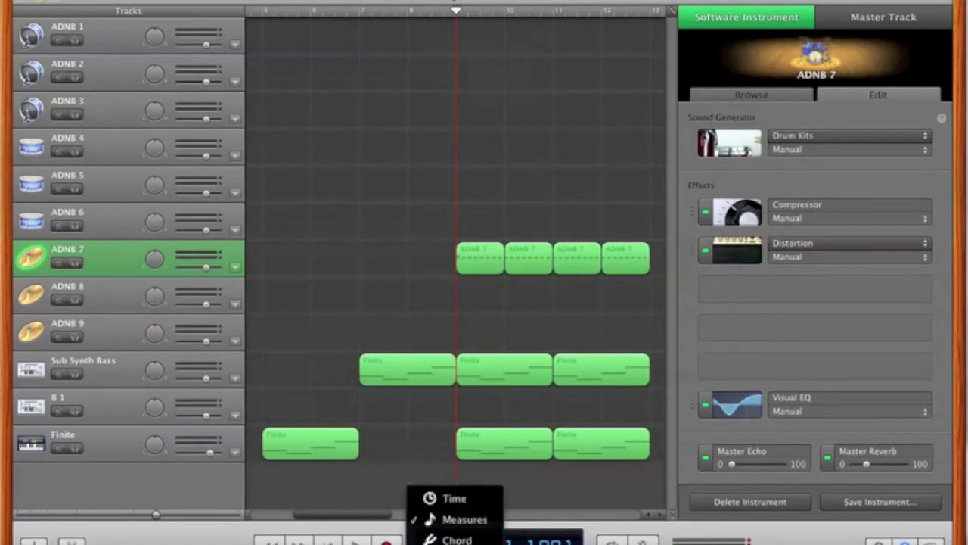
{"action": "left_click", "coordinate": [454, 542]}
{"action": "left_click", "coordinate": [526, 542]}
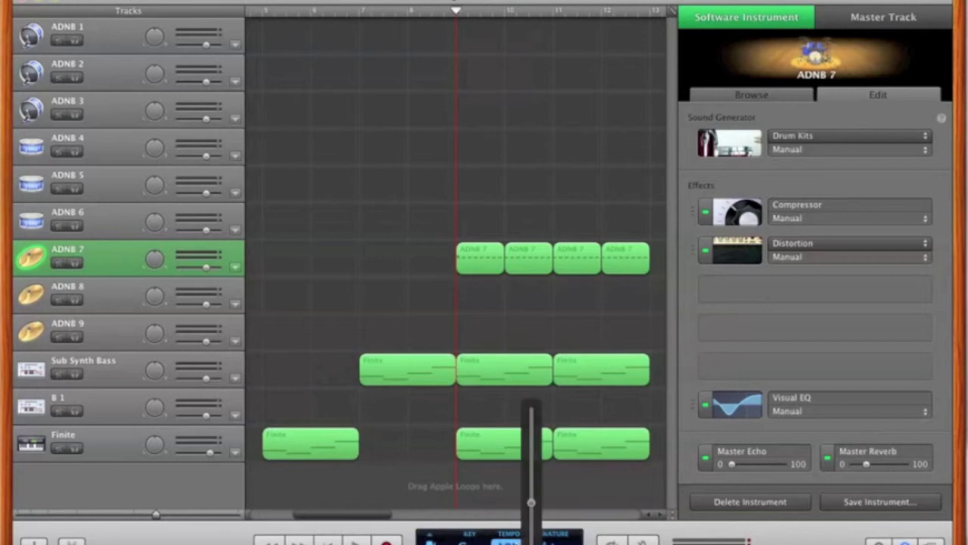
{"action": "left_click_drag", "start_coordinate": [533, 505], "coordinate": [411, 444]}
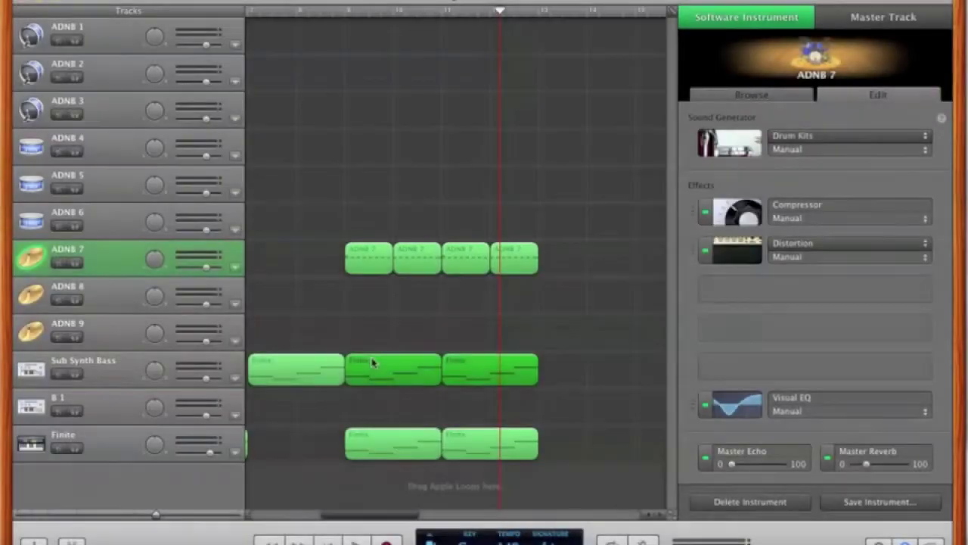
Move the two Sub Synth Bass regions from bar 9 to bar 13, and copy the ADNB 7 and Finite regions to bar 13.
{"action": "left_click_drag", "start_coordinate": [374, 364], "coordinate": [568, 365]}
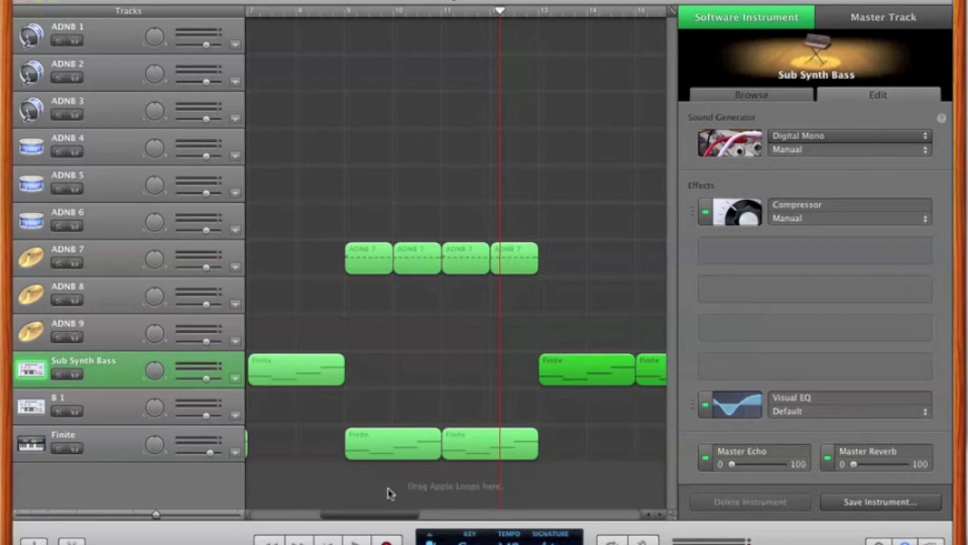
{"action": "left_click_drag", "start_coordinate": [387, 462], "coordinate": [509, 218]}
{"action": "left_click_drag", "start_coordinate": [362, 257], "coordinate": [560, 263]}
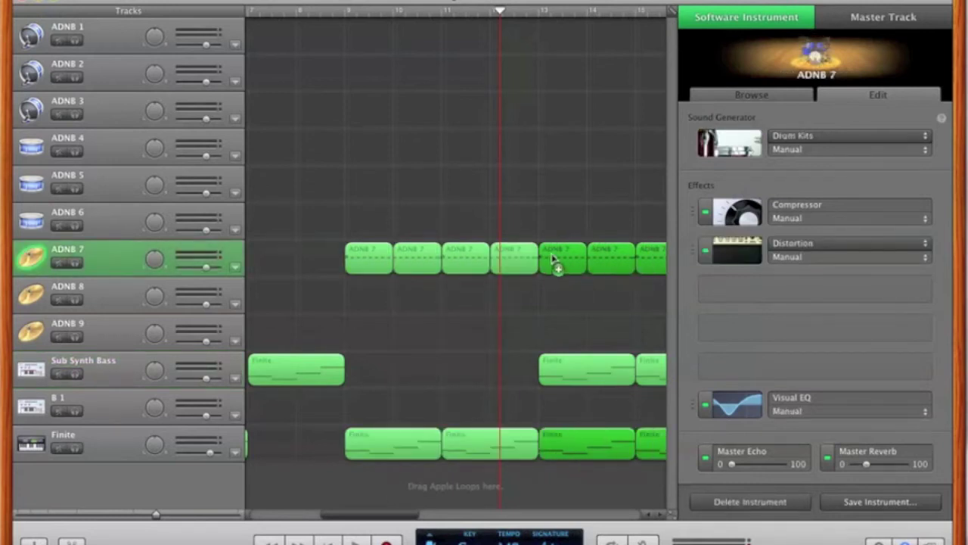
{"action": "left_click", "coordinate": [507, 340]}
{"action": "scroll", "coordinate": [505, 341], "scroll_direction": "right", "scroll_amount": 2}
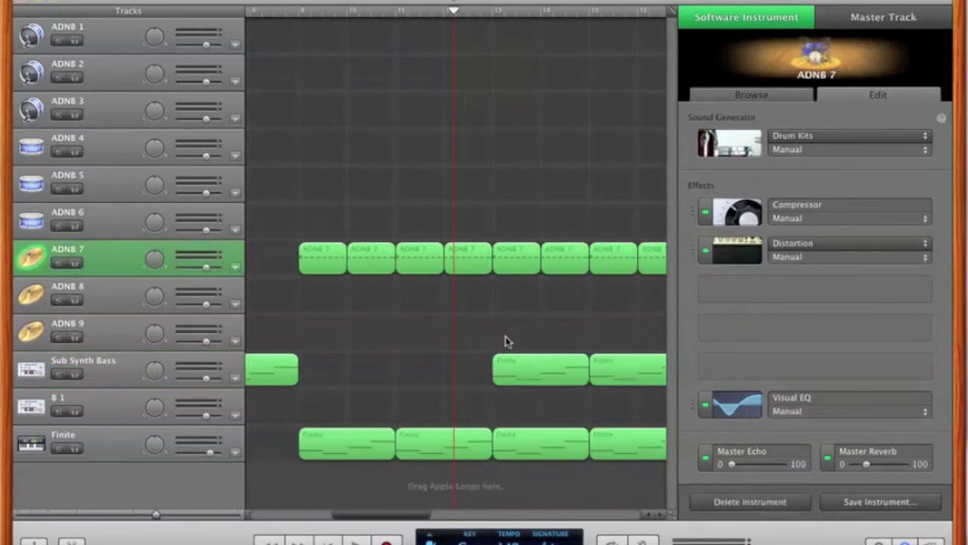
{"action": "left_click", "coordinate": [326, 452]}
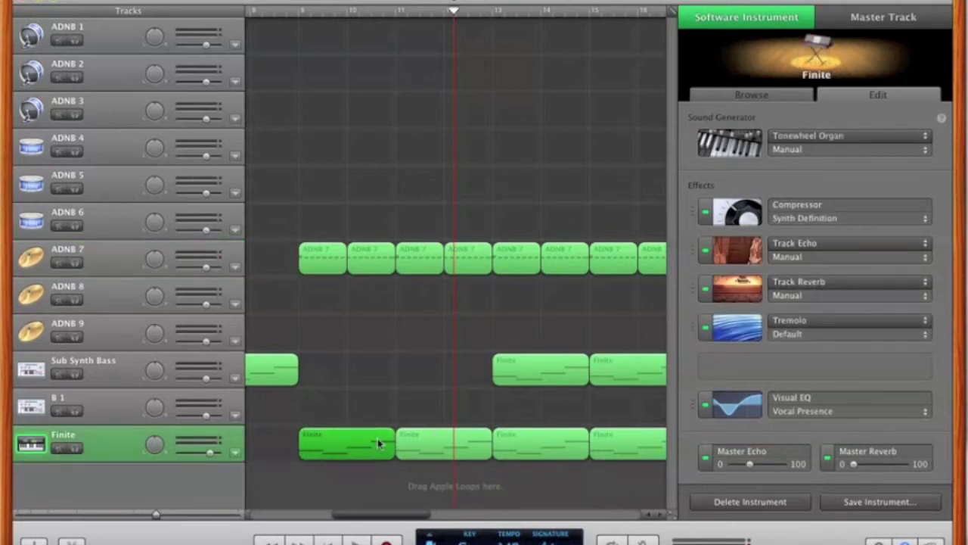
{"action": "left_click_drag", "start_coordinate": [378, 438], "coordinate": [402, 374]}
{"action": "key", "text": "Delete"}
{"action": "scroll", "coordinate": [355, 367], "scroll_direction": "left", "scroll_amount": 2}
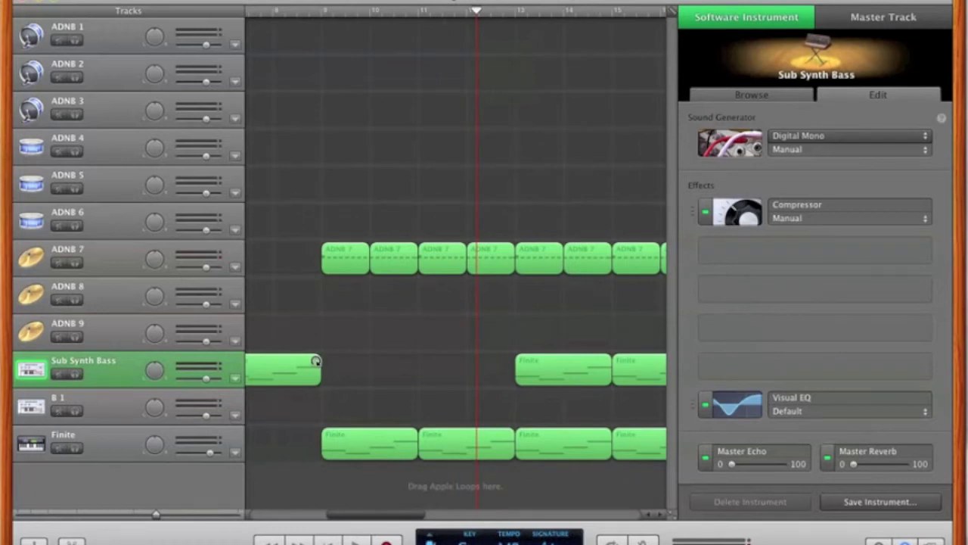
{"action": "mouse_move", "coordinate": [316, 361]}
{"action": "left_mouse_down"}
{"action": "mouse_move", "coordinate": [416, 361]}
{"action": "mouse_move", "coordinate": [298, 358]}
{"action": "left_mouse_up"}
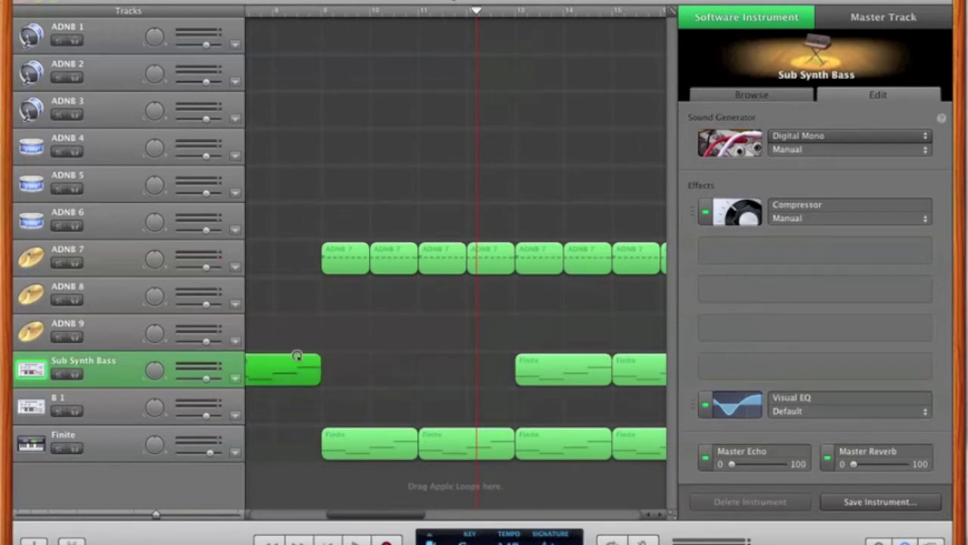
{"action": "left_click", "coordinate": [396, 361]}
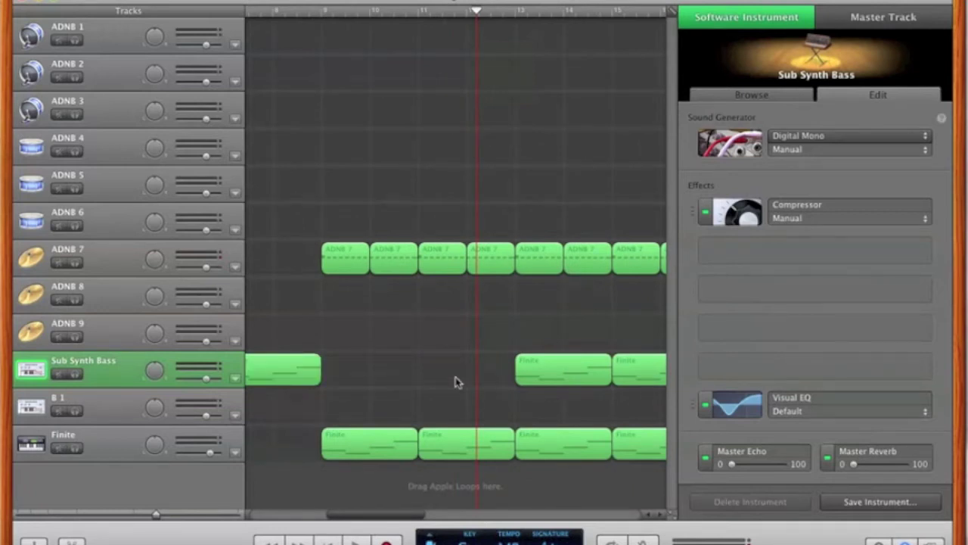
Create a one-bar ADNB 1 region at bar 13 with a low sixteenth note on beat one, and copy it to ADNB 2 and ADNB 3.
{"action": "scroll", "coordinate": [455, 377], "scroll_direction": "right", "scroll_amount": 6}
{"action": "scroll", "coordinate": [456, 382], "scroll_direction": "right", "scroll_amount": 1}
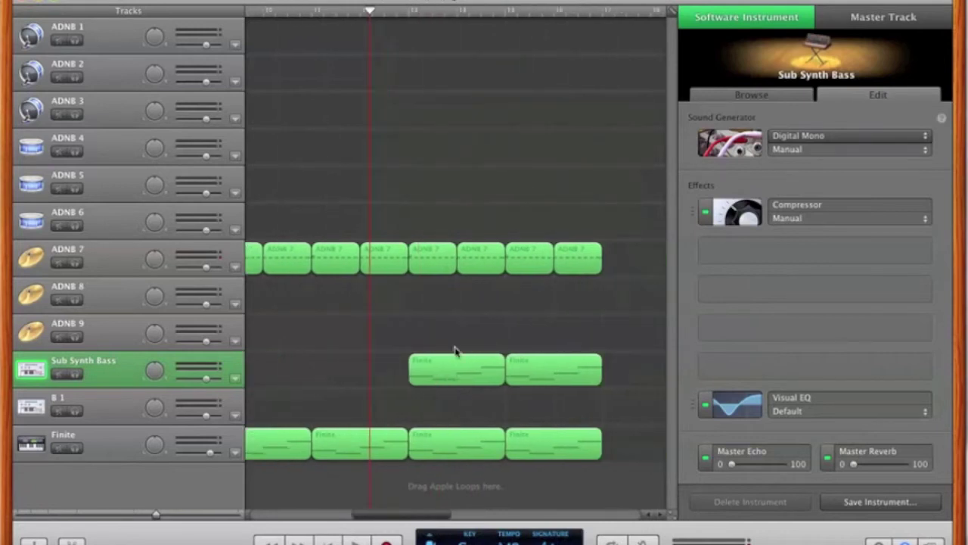
{"action": "scroll", "coordinate": [423, 53], "scroll_direction": "right", "scroll_amount": 1}
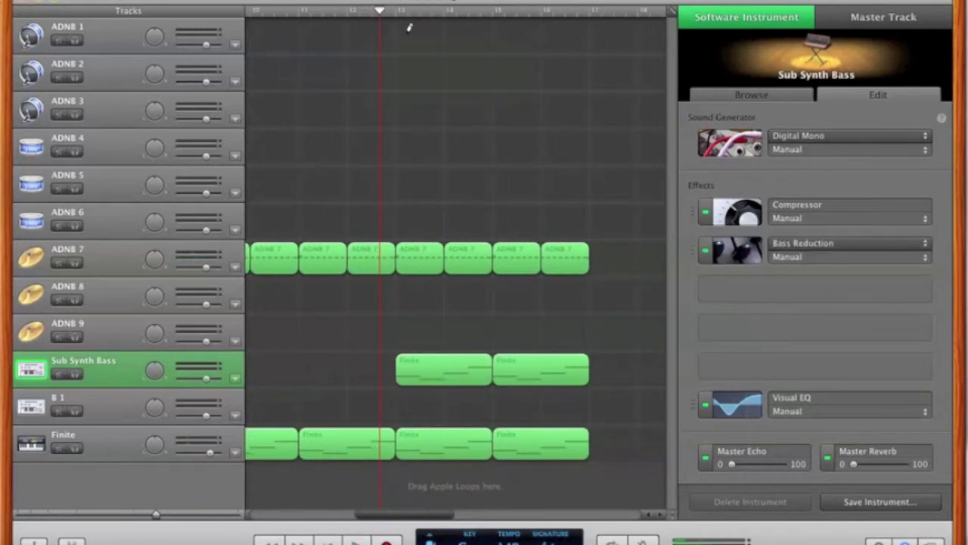
{"action": "left_click", "coordinate": [409, 27], "text": "super"}
{"action": "double_click", "coordinate": [420, 34]}
{"action": "left_click", "coordinate": [276, 415], "text": "super"}
{"action": "left_click", "coordinate": [136, 380]}
{"action": "key", "text": "super+e"}
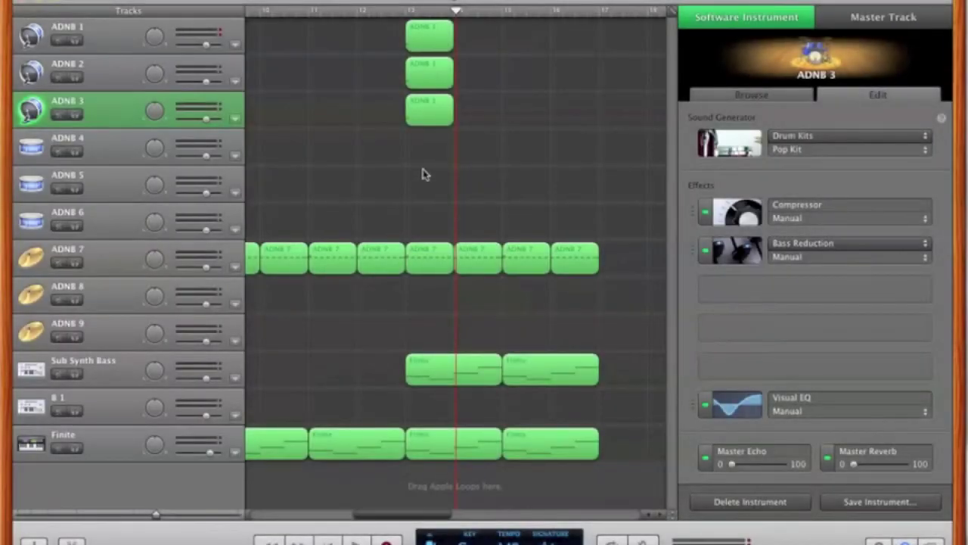
Create a one-bar ADNB 6 region at bar 13 with a high sixteenth note on beat three, and repeat it through bar 16.
{"action": "left_click", "coordinate": [420, 208], "text": "super"}
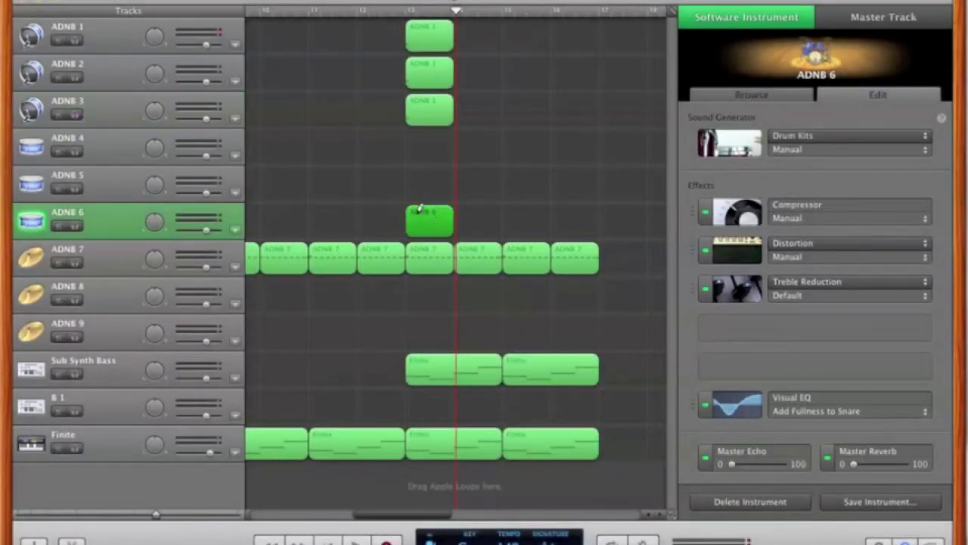
{"action": "key", "text": "super+e"}
{"action": "left_click", "coordinate": [342, 234]}
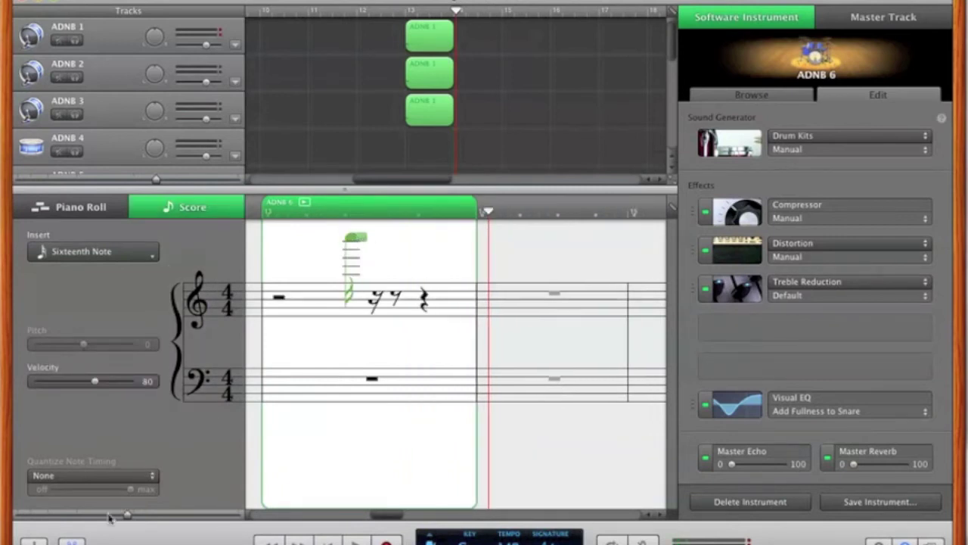
{"action": "key", "text": "super+e"}
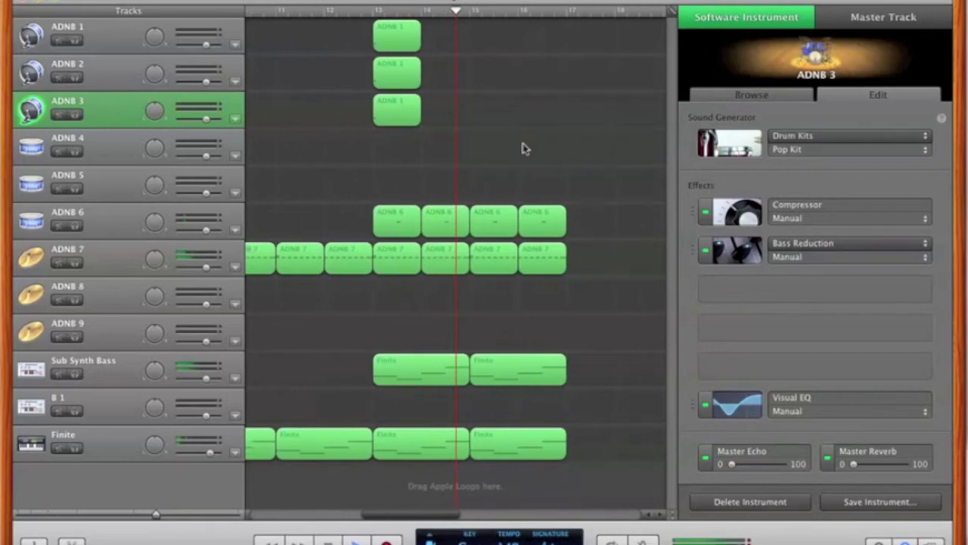
Add a new software instrument track and assign it the Awesome Swell synth pad.
{"action": "left_click", "coordinate": [33, 541]}
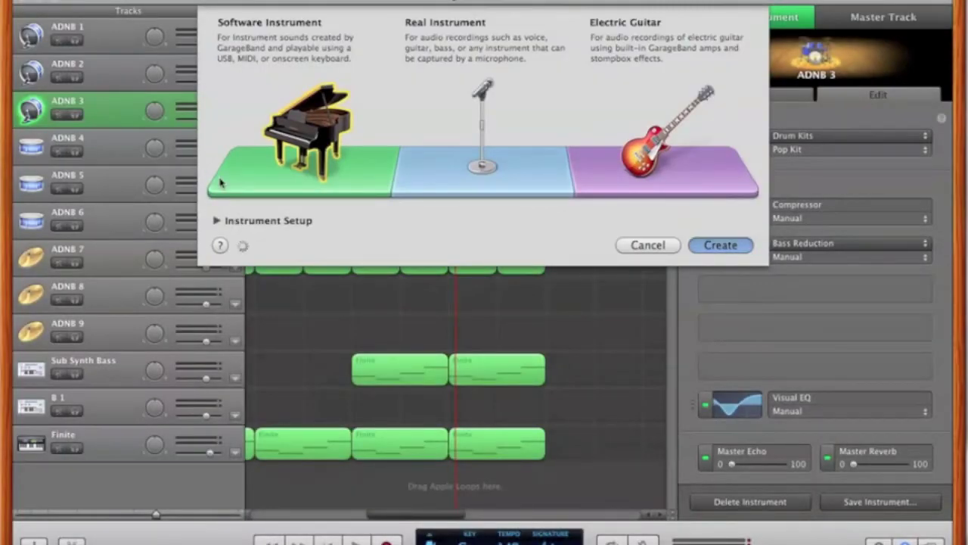
{"action": "double_click", "coordinate": [220, 181]}
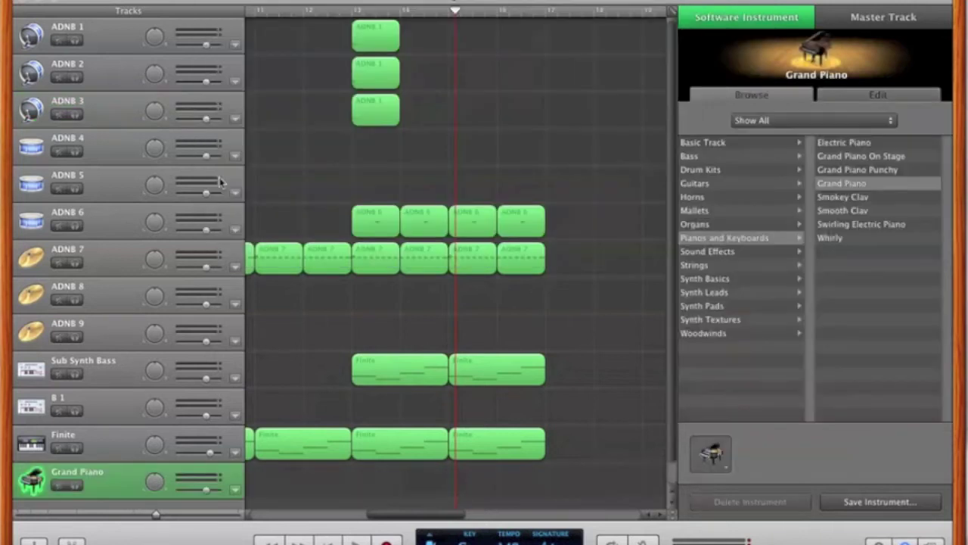
{"action": "scroll", "coordinate": [553, 187], "scroll_direction": "down", "scroll_amount": 2}
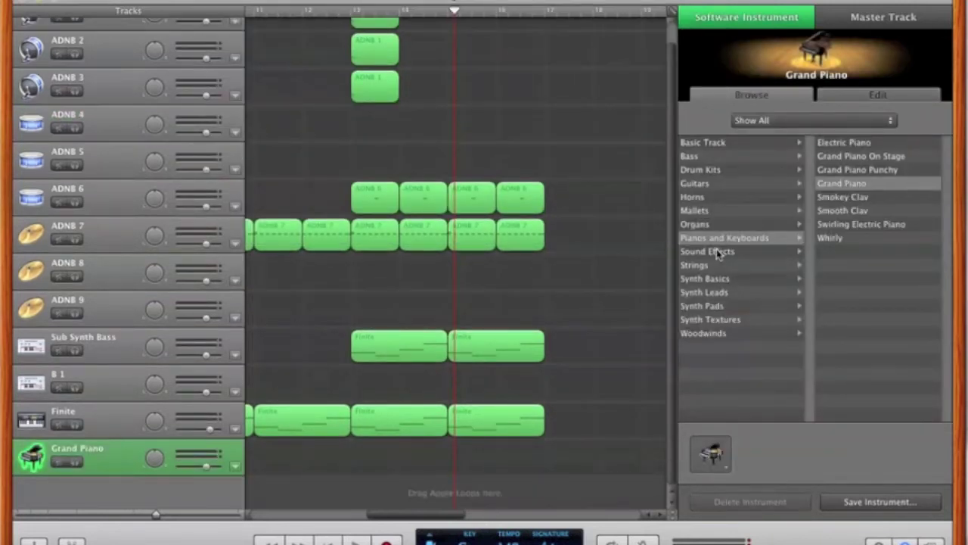
{"action": "left_click", "coordinate": [718, 305]}
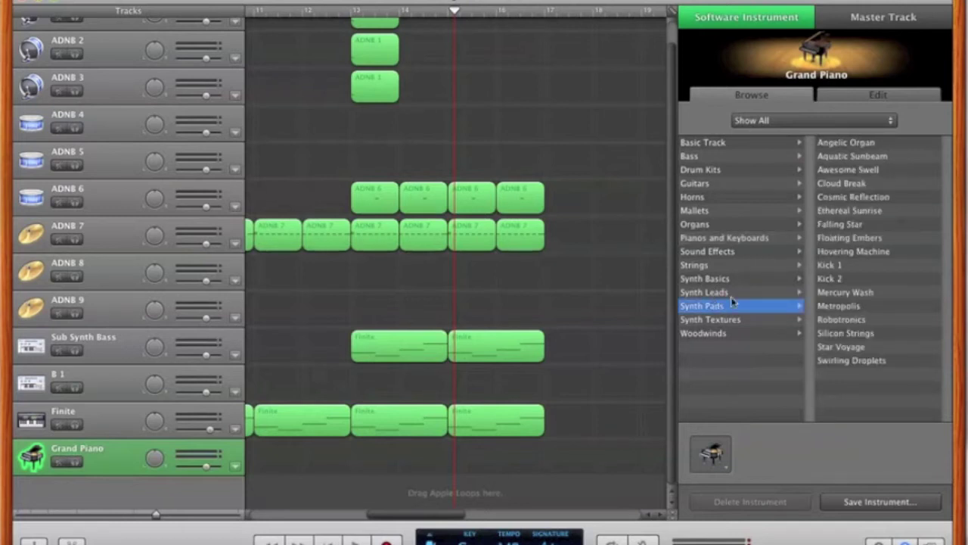
{"action": "left_click", "coordinate": [870, 170]}
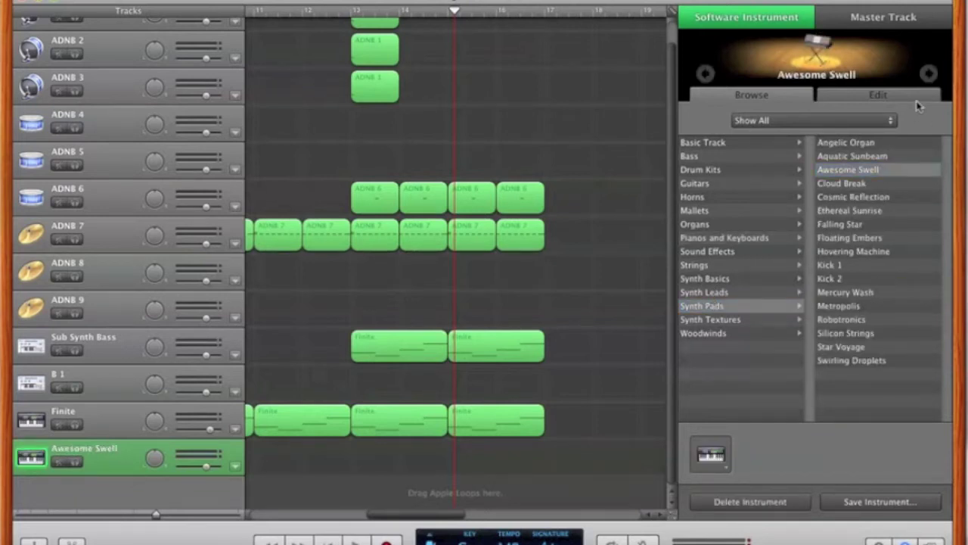
Examine the Analog Swirl sound generator settings of the Awesome Swell track, especially the attack.
{"action": "left_click", "coordinate": [914, 98]}
{"action": "left_click", "coordinate": [724, 147]}
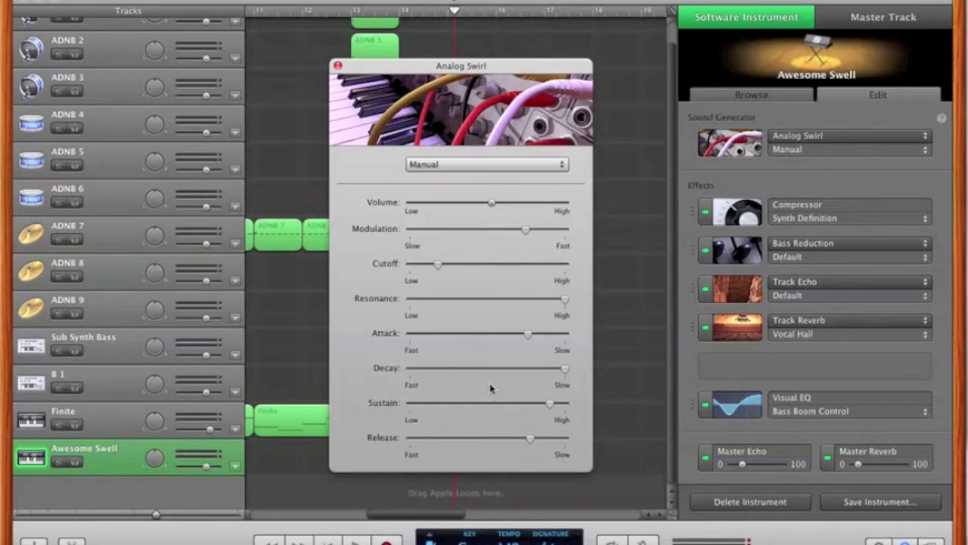
{"action": "mouse_move", "coordinate": [523, 342]}
{"action": "left_click", "coordinate": [338, 66]}
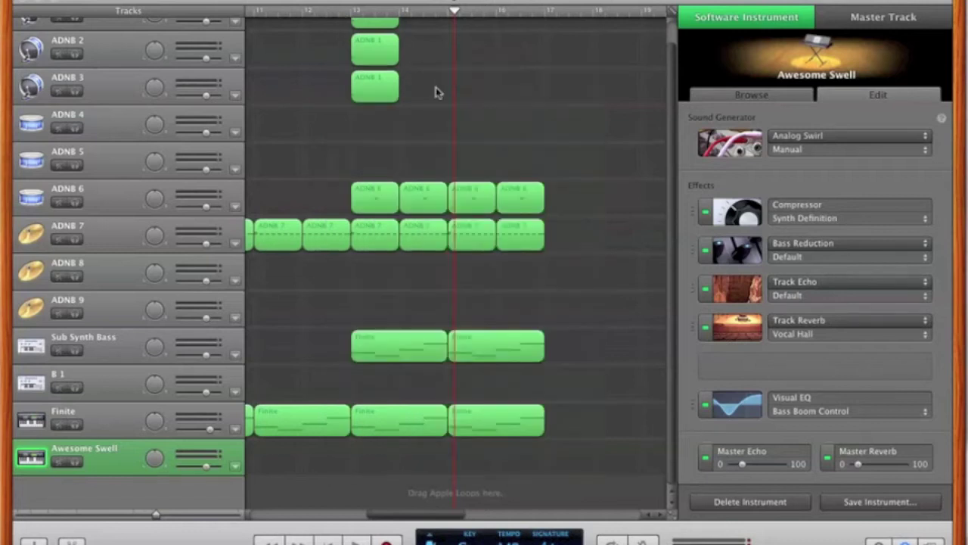
Copy the last Finite region onto the Awesome Swell track at bar 17, play it and open it in the score editor.
{"action": "left_click_drag", "start_coordinate": [488, 413], "coordinate": [583, 451]}
{"action": "key", "text": "space"}
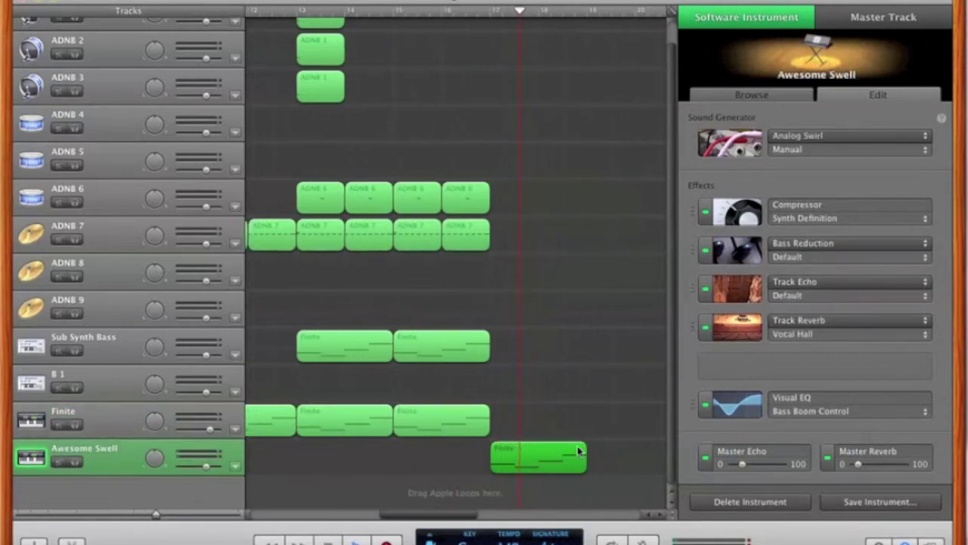
{"action": "double_click", "coordinate": [469, 456]}
Raise all four notes of the Awesome Swell region by one octave, with the system sound muted during the change.
{"action": "left_click_drag", "start_coordinate": [299, 439], "coordinate": [545, 352]}
{"action": "left_click_drag", "start_coordinate": [257, 477], "coordinate": [567, 360]}
{"action": "key", "text": "XF86AudioMute"}
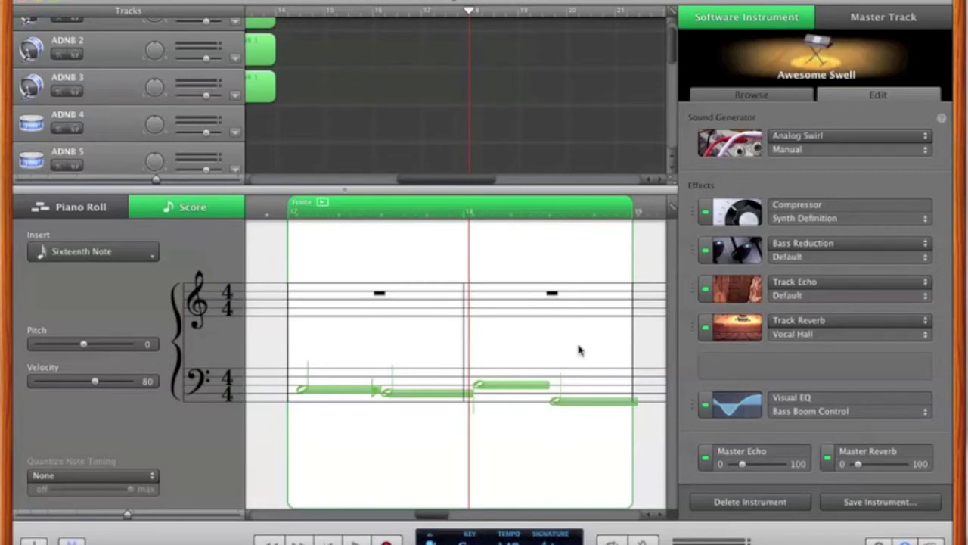
{"action": "key", "text": "Up"}
{"action": "key", "text": "Up"}
{"action": "key", "text": "Up"}
{"action": "key", "text": "Up"}
{"action": "key", "text": "Up"}
{"action": "key", "text": "Up"}
{"action": "key", "text": "Up"}
{"action": "key", "text": "Up"}
{"action": "key", "text": "Up"}
{"action": "key", "text": "Up"}
{"action": "key", "text": "Up"}
{"action": "key", "text": "Up"}
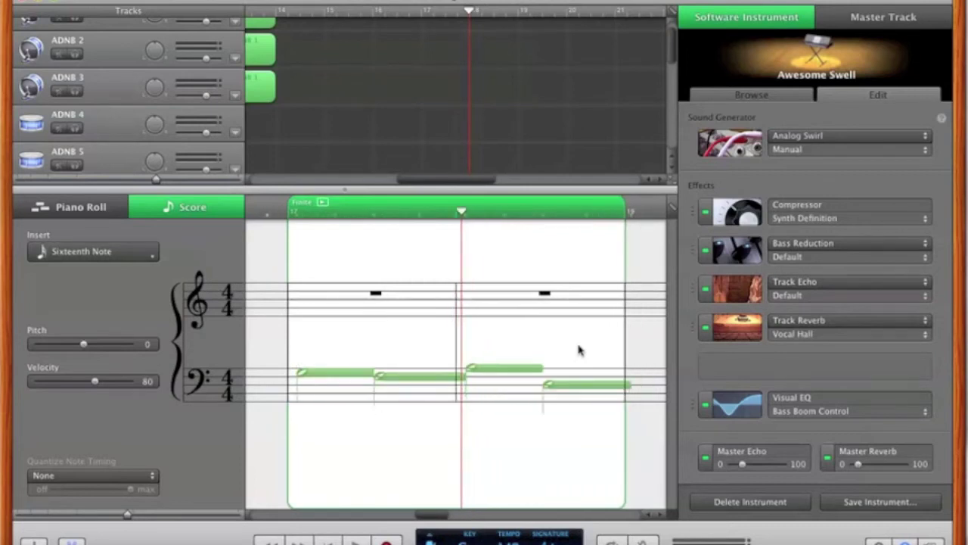
{"action": "key", "text": "Up"}
{"action": "key", "text": "Up"}
{"action": "key", "text": "Up"}
{"action": "key", "text": "XF86AudioRaiseVolume"}
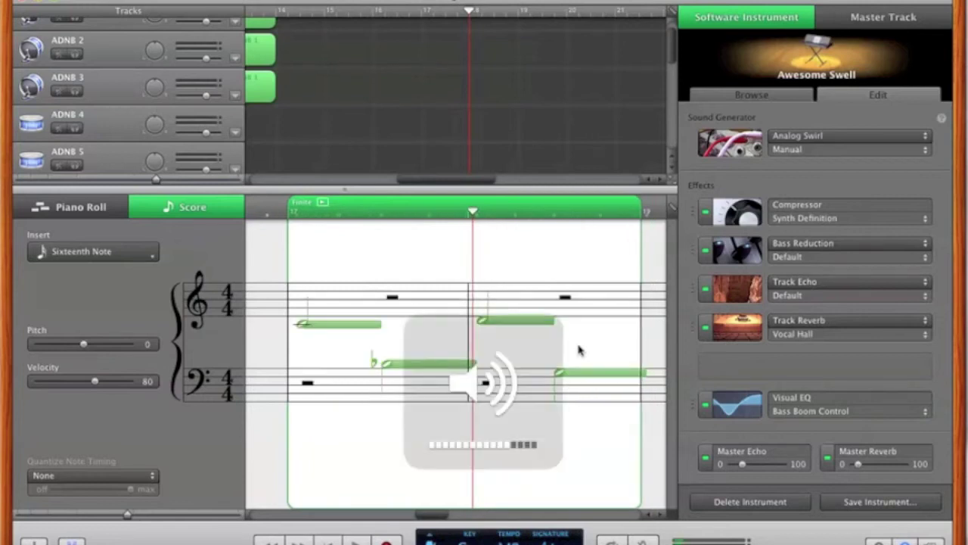
Duplicate the four Awesome Swell notes one octave higher and set the velocity of the copies to 45.
{"action": "left_click_drag", "start_coordinate": [280, 439], "coordinate": [470, 356]}
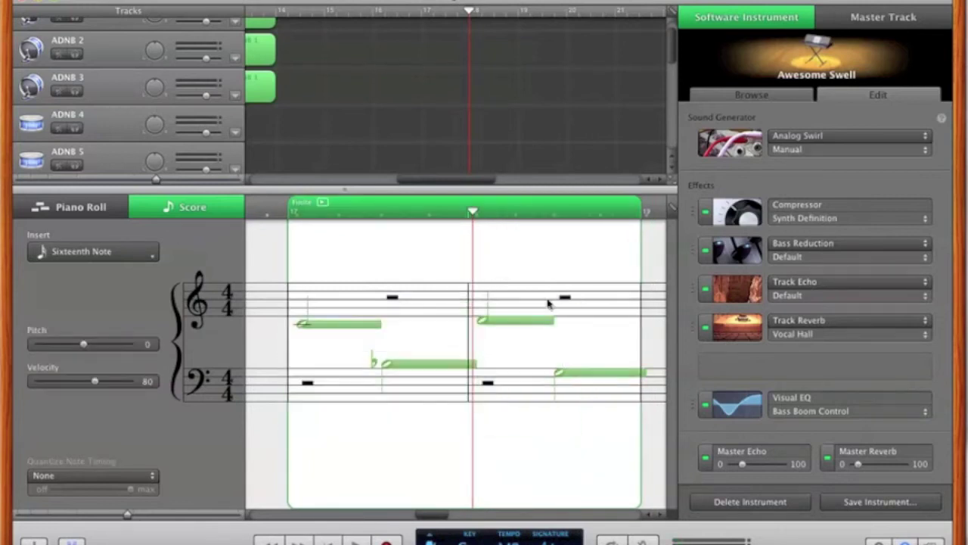
{"action": "left_click", "coordinate": [297, 325]}
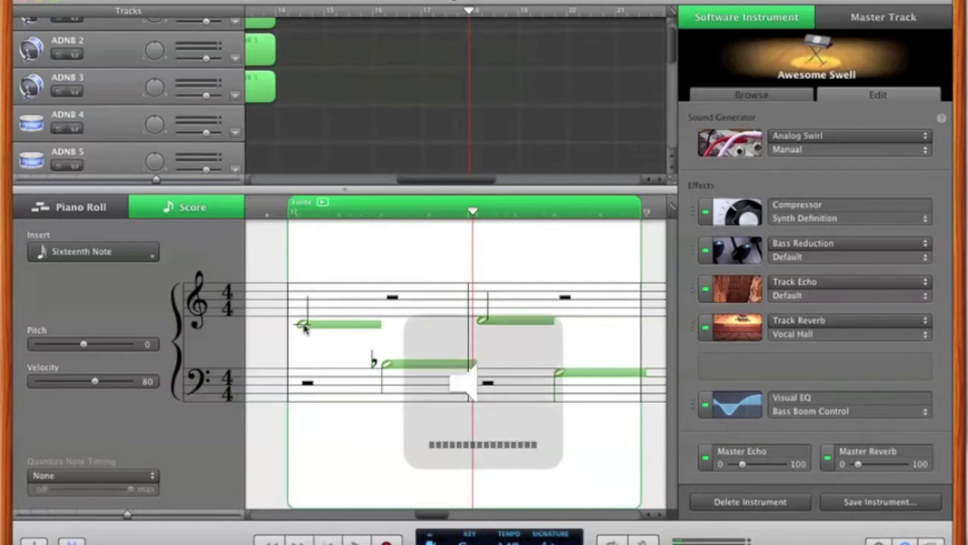
{"action": "key", "text": "XF86AudioMute"}
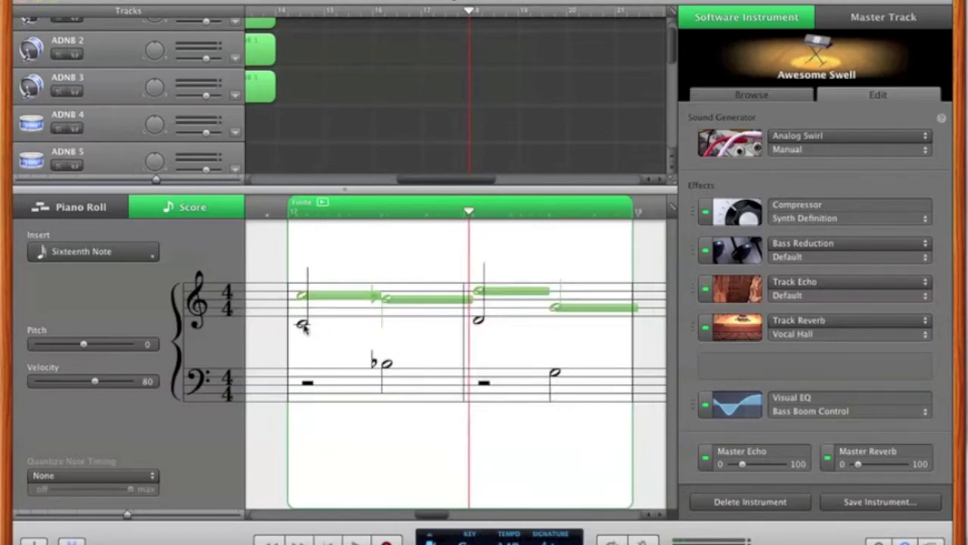
{"action": "key", "text": "XF86AudioRaiseVolume"}
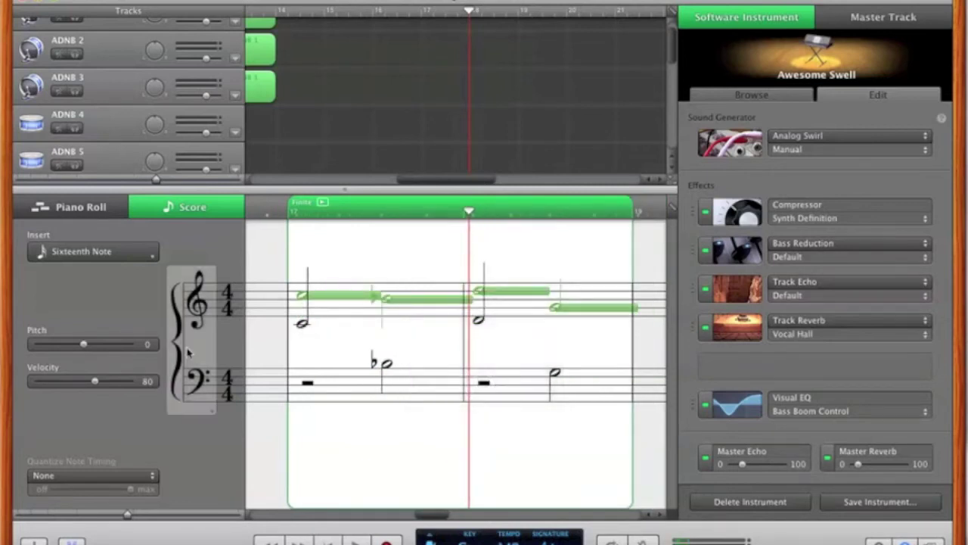
{"action": "left_click", "coordinate": [148, 381]}
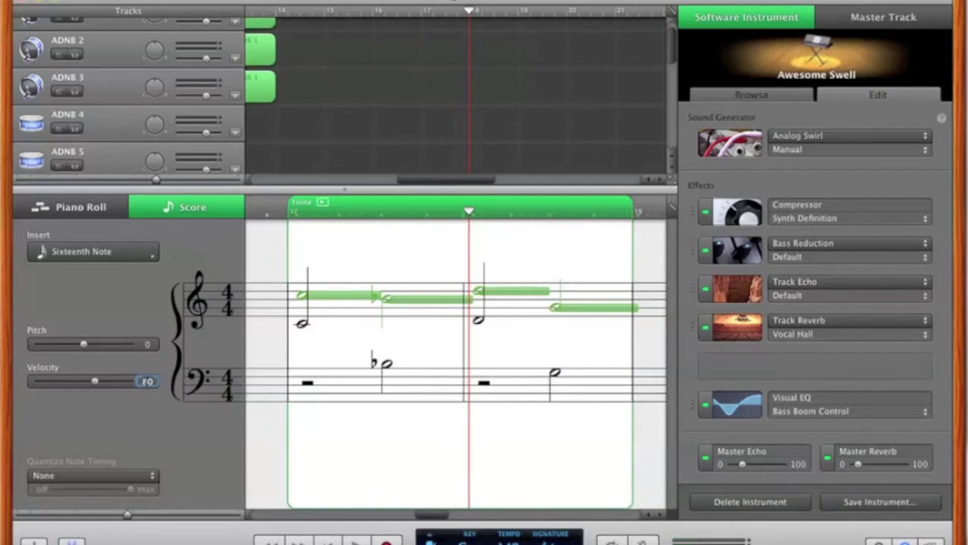
{"action": "type", "text": "45"}
{"action": "key", "text": "Left"}
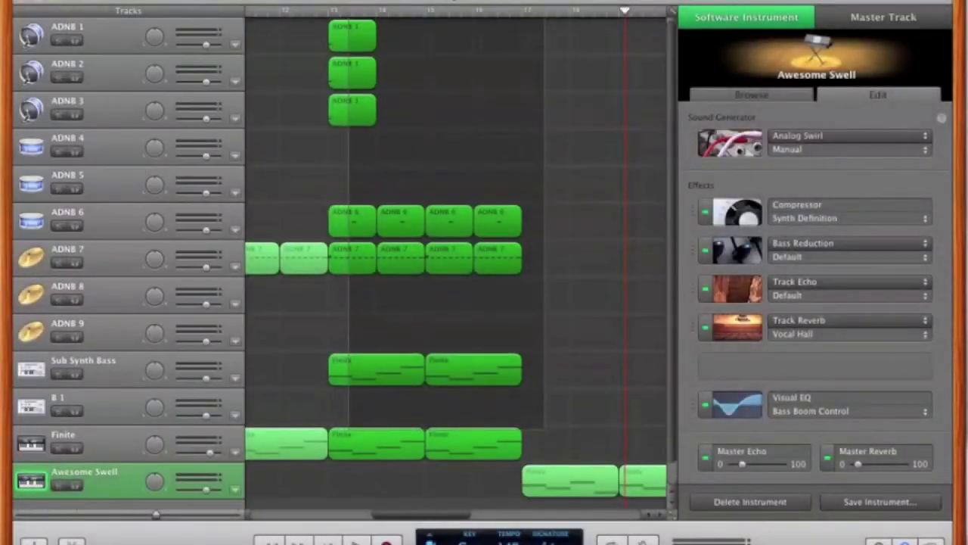
Copy the drum, bass and Finite regions of bars 13 to 16 to bar 17, and create a one-bar ADNB 8 region at bar 17.
{"action": "left_click", "coordinate": [350, 29]}
{"action": "key", "text": "super+v"}
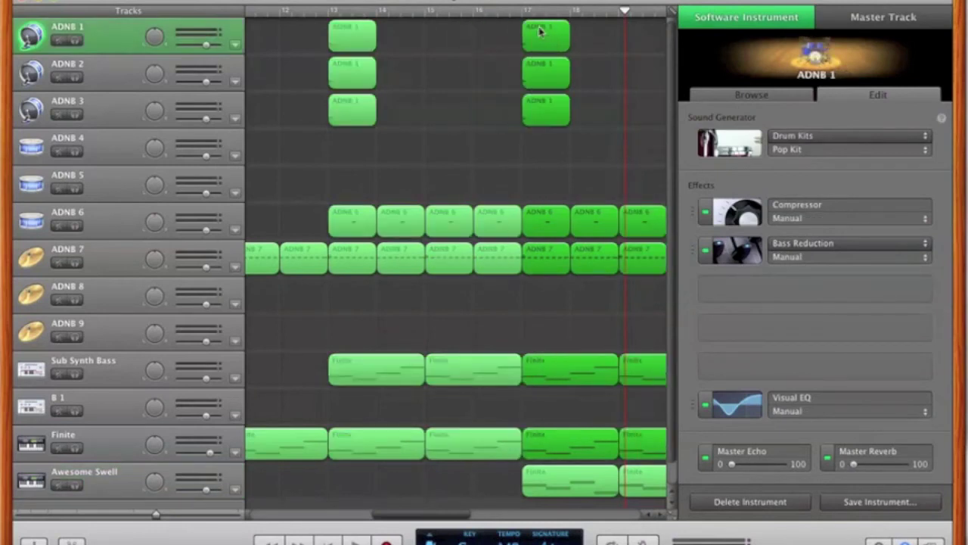
{"action": "left_click", "coordinate": [520, 289], "text": "super"}
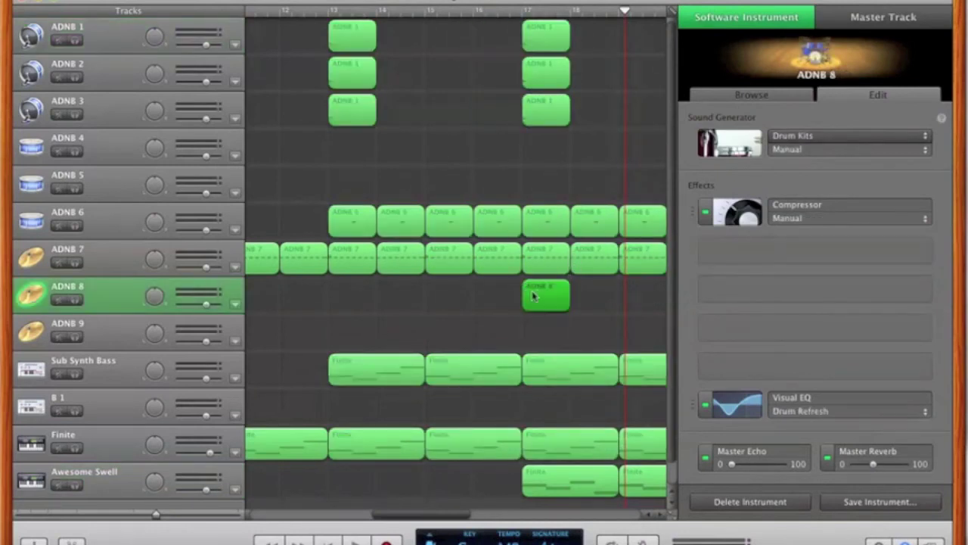
Write three groups of three sixteenth notes, separated by sixteenth rests, into the ADNB 8 region at bar 17 in the score editor.
{"action": "double_click", "coordinate": [543, 295]}
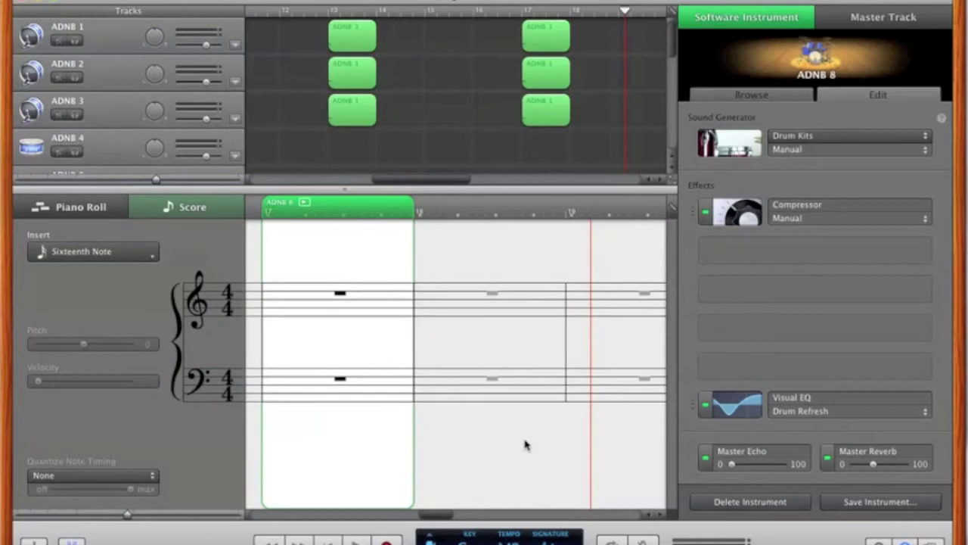
{"action": "left_click", "coordinate": [267, 303], "text": "super"}
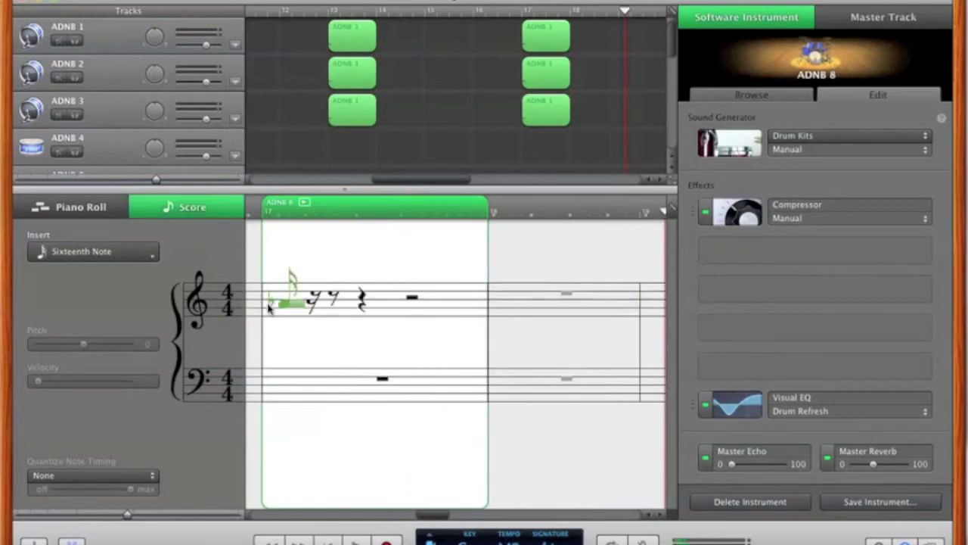
{"action": "left_click", "coordinate": [303, 304], "text": "super"}
{"action": "left_click", "coordinate": [318, 302], "text": "super"}
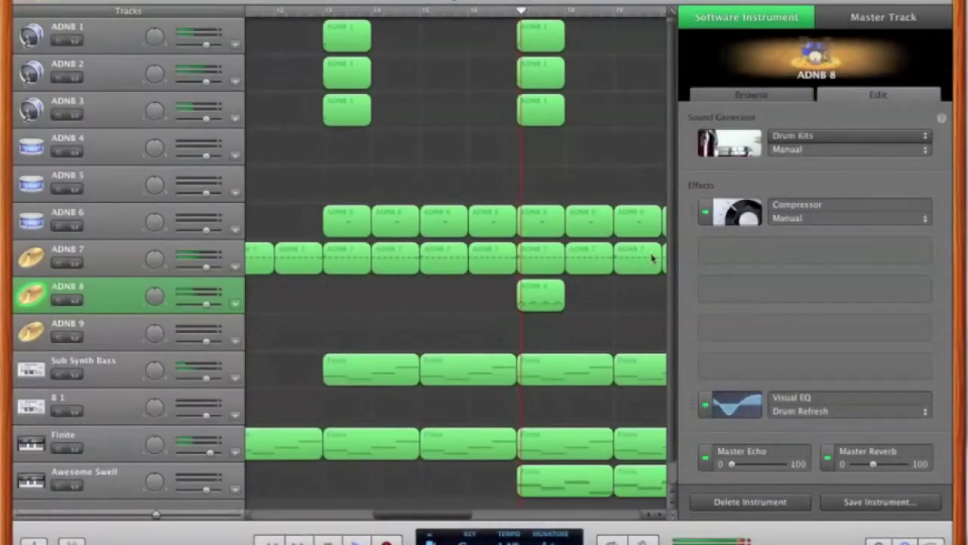
Reopen the ADNB 8 region at bar 17 in the score editor and rework the notes of its first three-note group.
{"action": "scroll", "coordinate": [633, 296], "scroll_direction": "right", "scroll_amount": 3}
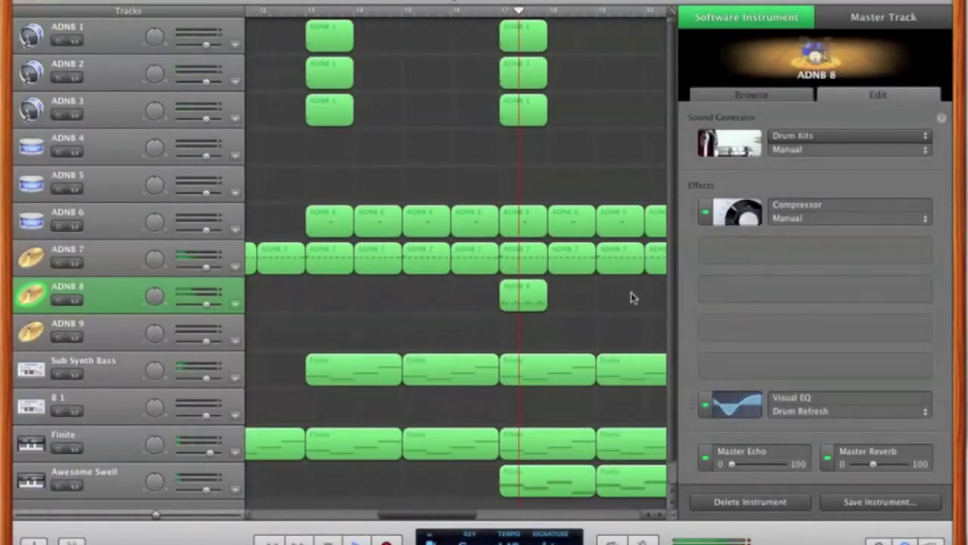
{"action": "double_click", "coordinate": [501, 303]}
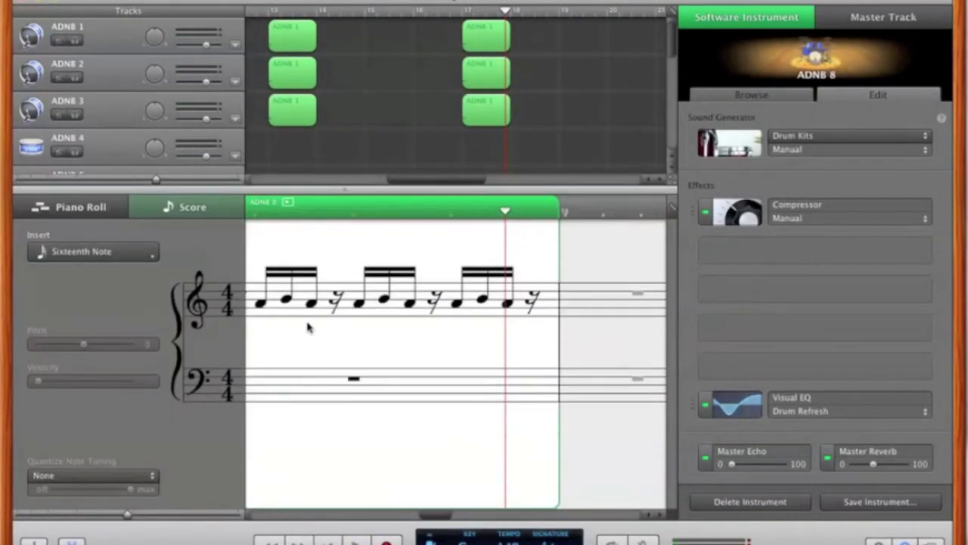
{"action": "left_click_drag", "start_coordinate": [283, 313], "coordinate": [304, 302]}
{"action": "left_click", "coordinate": [281, 318]}
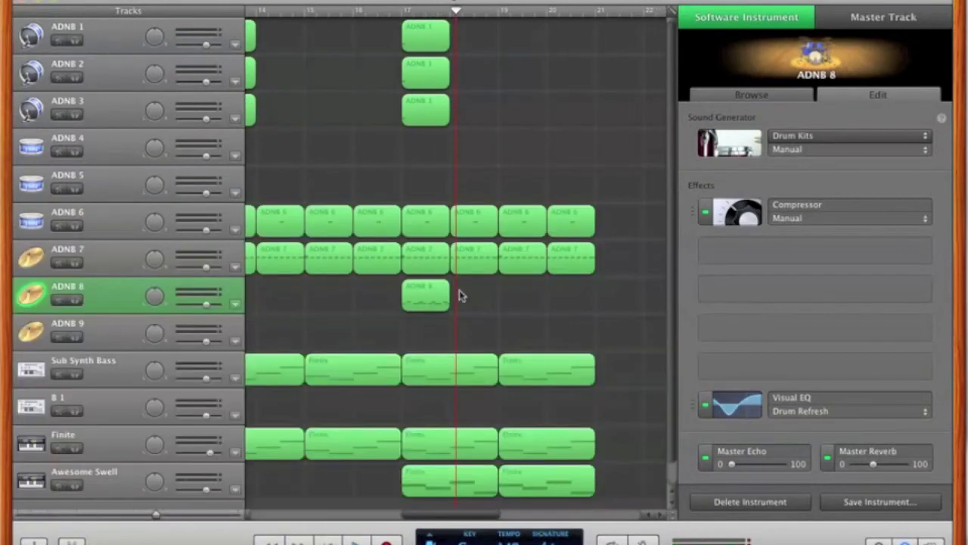
Copy the ADNB 8 region of bar 17 so that it also fills bars 18 to 20.
{"action": "left_click_drag", "start_coordinate": [430, 295], "coordinate": [479, 309]}
{"action": "left_click", "coordinate": [424, 295], "text": "shift"}
{"action": "left_click_drag", "start_coordinate": [424, 295], "coordinate": [522, 296]}
Fill bars 18 to 20 with copies of the ADNB 1, 2 and 3 regions and copy the ADNB 6 regions of bars 17 to 20 onto ADNB 4.
{"action": "left_click_drag", "start_coordinate": [517, 136], "coordinate": [475, 46]}
{"action": "left_click", "coordinate": [508, 224]}
{"action": "left_click_drag", "start_coordinate": [620, 220], "coordinate": [426, 192]}
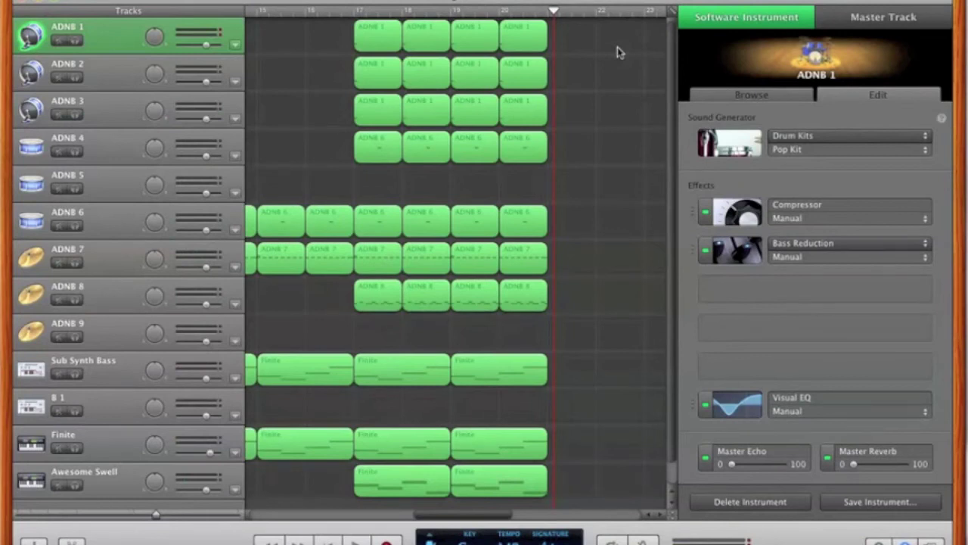
Create a one-bar region at bar 17 on the ADNB 5 track and open it in the score editor.
{"action": "scroll", "coordinate": [617, 51], "scroll_direction": "down", "scroll_amount": 2}
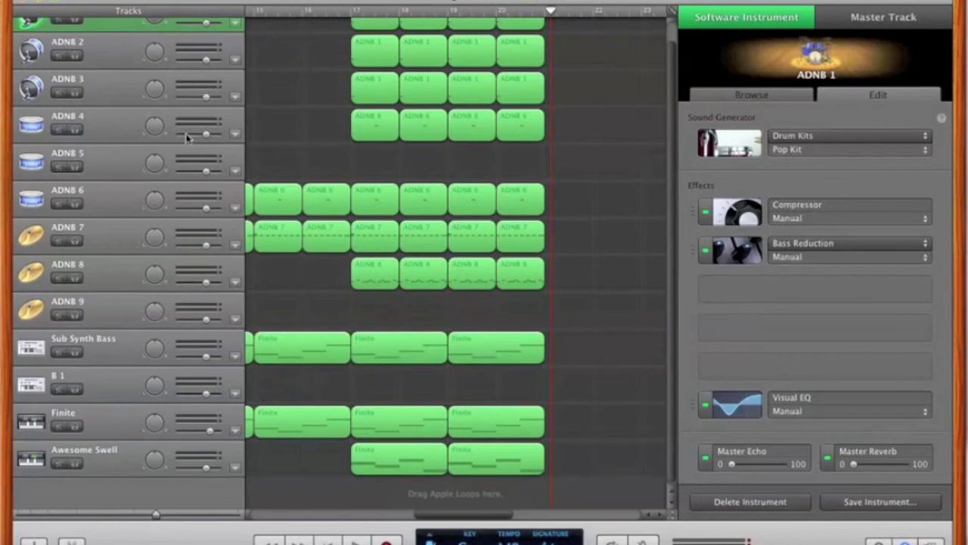
{"action": "left_click", "coordinate": [105, 166]}
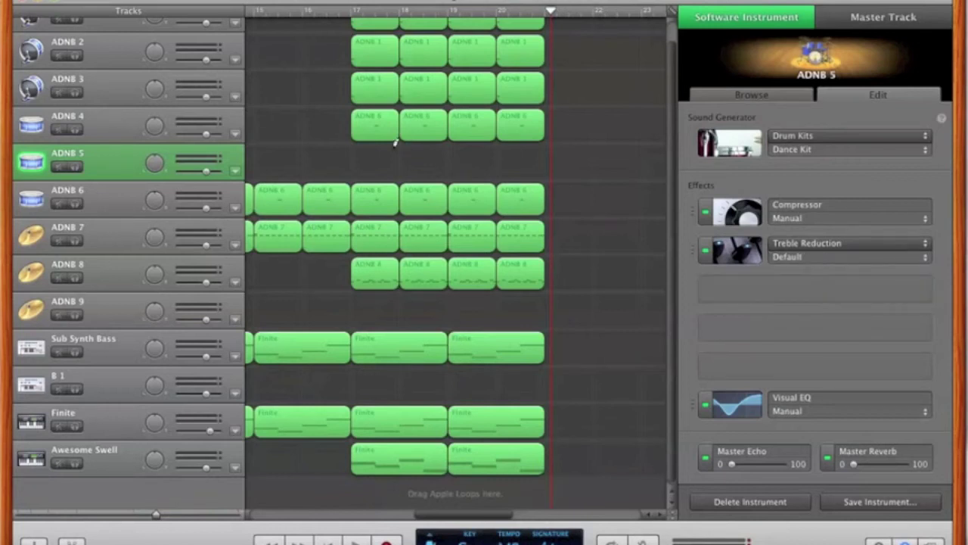
{"action": "left_click", "coordinate": [356, 147], "text": "super"}
{"action": "double_click", "coordinate": [362, 157]}
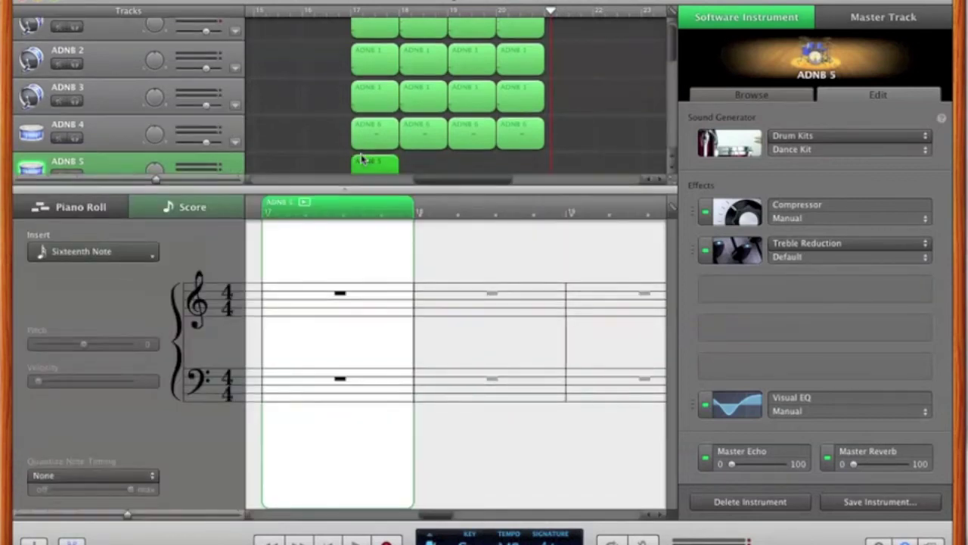
Fill the ADNB 5 bar with low sixteenth notes on one pitch by writing the first four and duplicating them across the bar.
{"action": "left_click", "coordinate": [274, 409], "text": "super"}
{"action": "left_click", "coordinate": [301, 410], "text": "super"}
{"action": "left_click", "coordinate": [327, 409], "text": "super"}
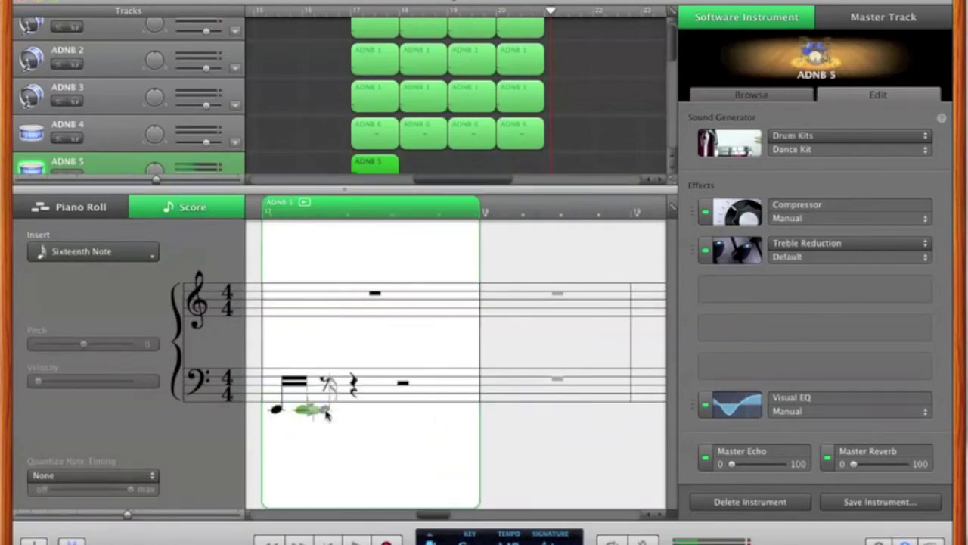
{"action": "left_click", "coordinate": [352, 409], "text": "super"}
{"action": "mouse_move", "coordinate": [391, 415]}
{"action": "left_mouse_down"}
{"action": "mouse_move", "coordinate": [277, 406]}
{"action": "mouse_move", "coordinate": [379, 413]}
{"action": "left_mouse_up"}
{"action": "left_click_drag", "start_coordinate": [491, 464], "coordinate": [471, 413]}
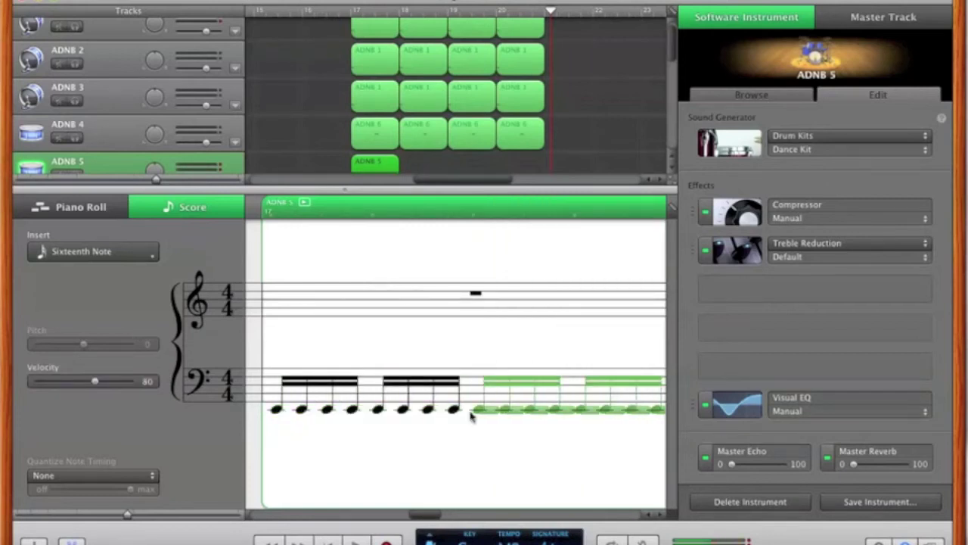
{"action": "left_click", "coordinate": [296, 452]}
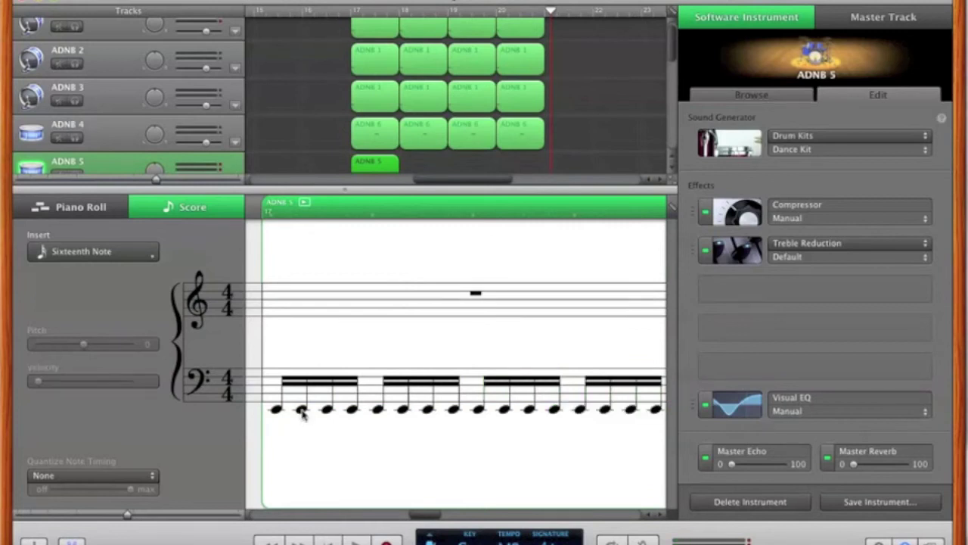
Set the velocity of every ADNB 5 note except the first of each beat to 65.
{"action": "left_click_drag", "start_coordinate": [295, 425], "coordinate": [372, 382]}
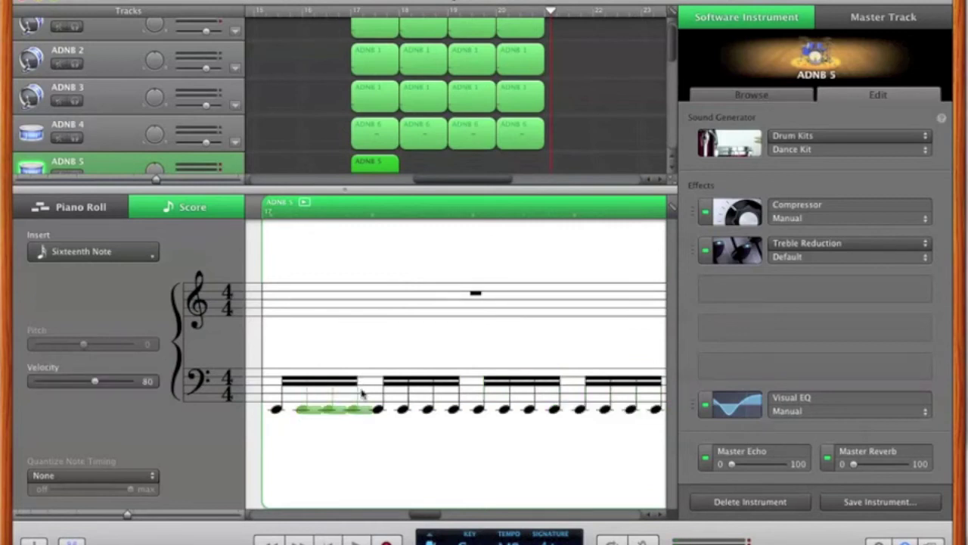
{"action": "left_click_drag", "start_coordinate": [385, 423], "coordinate": [454, 380]}
{"action": "left_click_drag", "start_coordinate": [491, 425], "coordinate": [560, 382]}
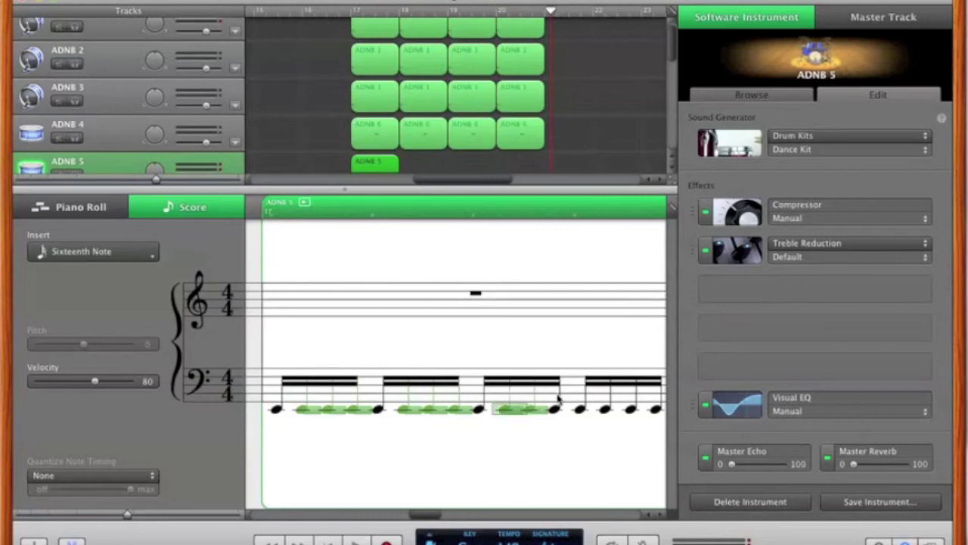
{"action": "scroll", "coordinate": [557, 409], "scroll_direction": "right", "scroll_amount": 2}
{"action": "left_click_drag", "start_coordinate": [556, 423], "coordinate": [650, 376]}
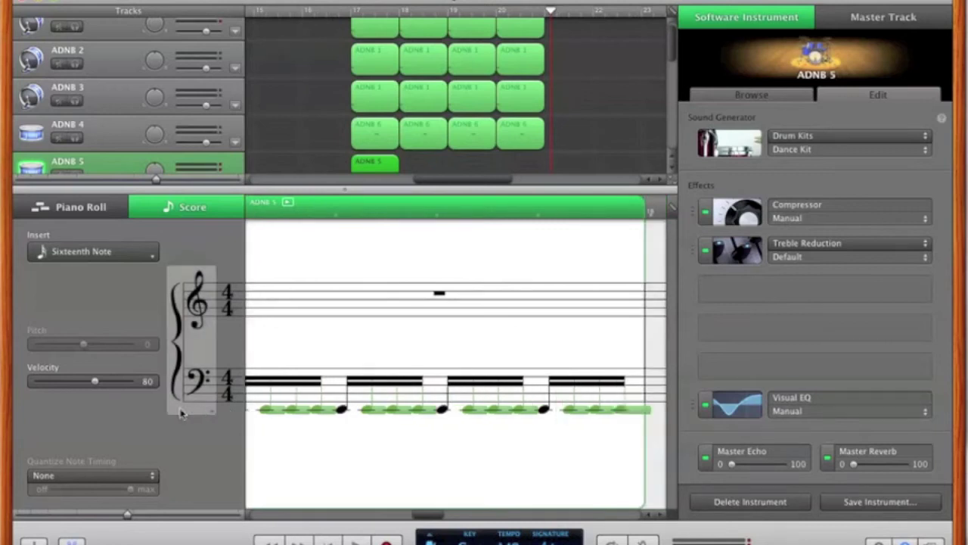
{"action": "left_click", "coordinate": [146, 382]}
{"action": "type", "text": "60"}
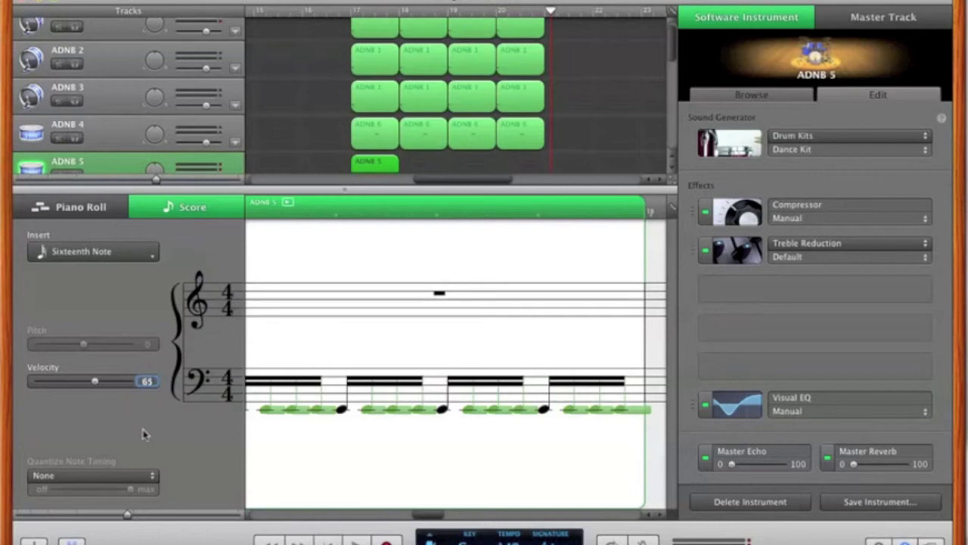
Close the score editor and copy the ADNB 5 region through bars 18 to 24.
{"action": "key", "text": "super+e"}
{"action": "left_click", "coordinate": [451, 196]}
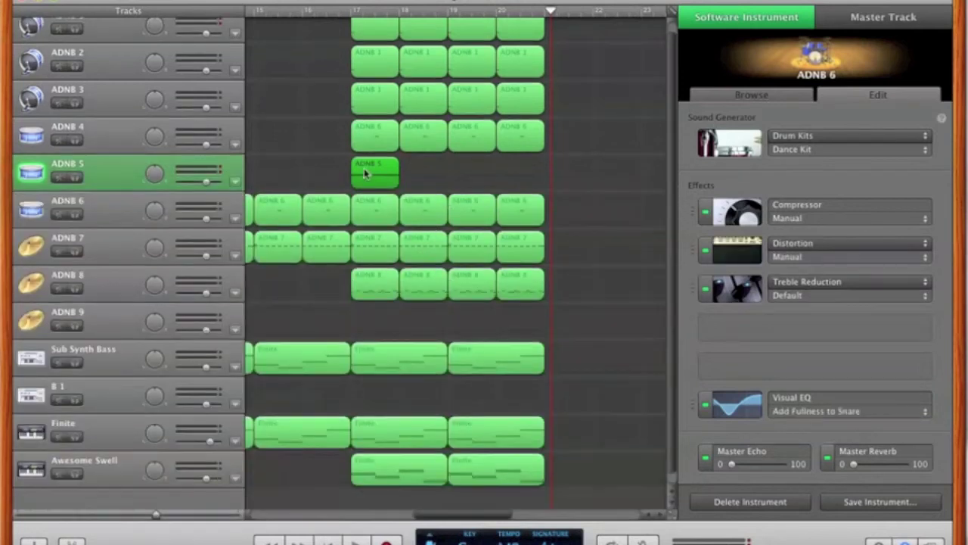
{"action": "left_click", "coordinate": [418, 174], "text": "super"}
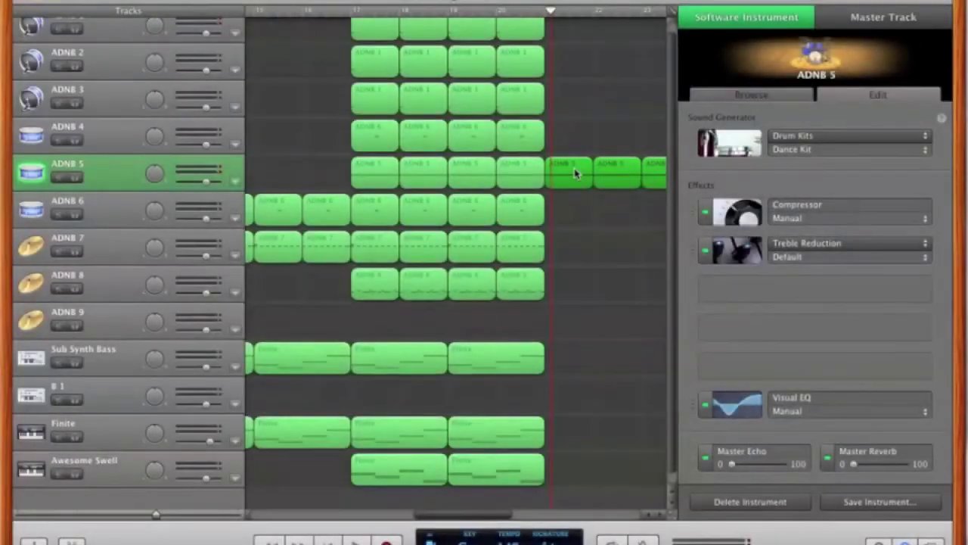
Add the Treble Reduction Frequency parameter as an automation curve on the ADNB 5 track.
{"action": "left_click", "coordinate": [236, 182]}
{"action": "left_click", "coordinate": [83, 206]}
{"action": "left_click", "coordinate": [98, 246]}
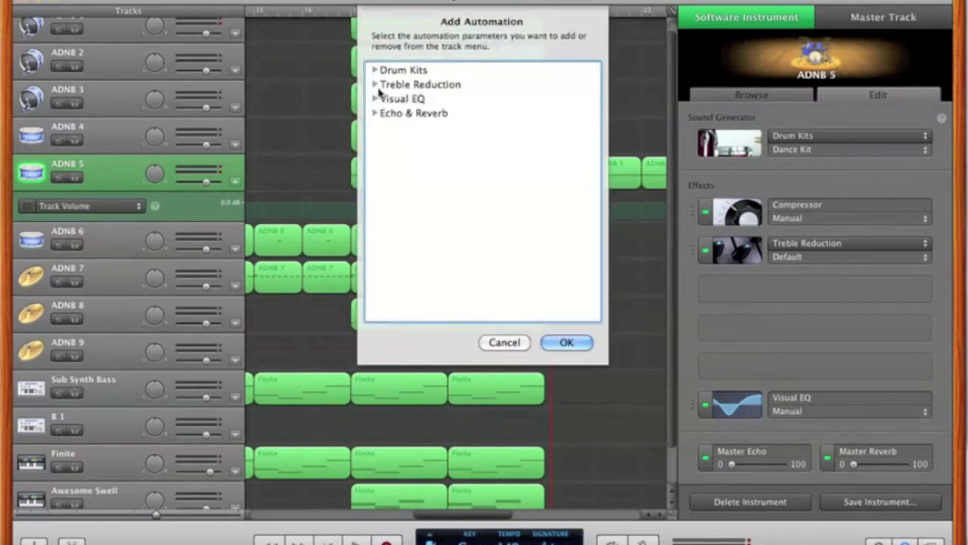
{"action": "left_click", "coordinate": [375, 84]}
{"action": "left_click", "coordinate": [395, 99]}
{"action": "left_click", "coordinate": [396, 99]}
{"action": "key", "text": "Return"}
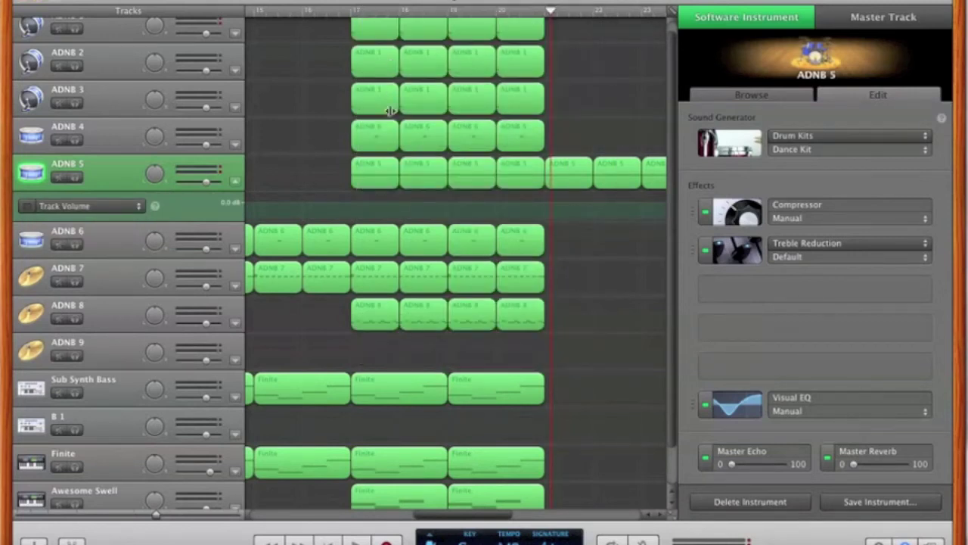
Draw a rising Frequency curve on ADNB 5 from bar 17 through 1100 Hz at bar 24 up to bar 25, and hide the automation.
{"action": "scroll", "coordinate": [492, 197], "scroll_direction": "right", "scroll_amount": 3}
{"action": "left_click", "coordinate": [635, 196]}
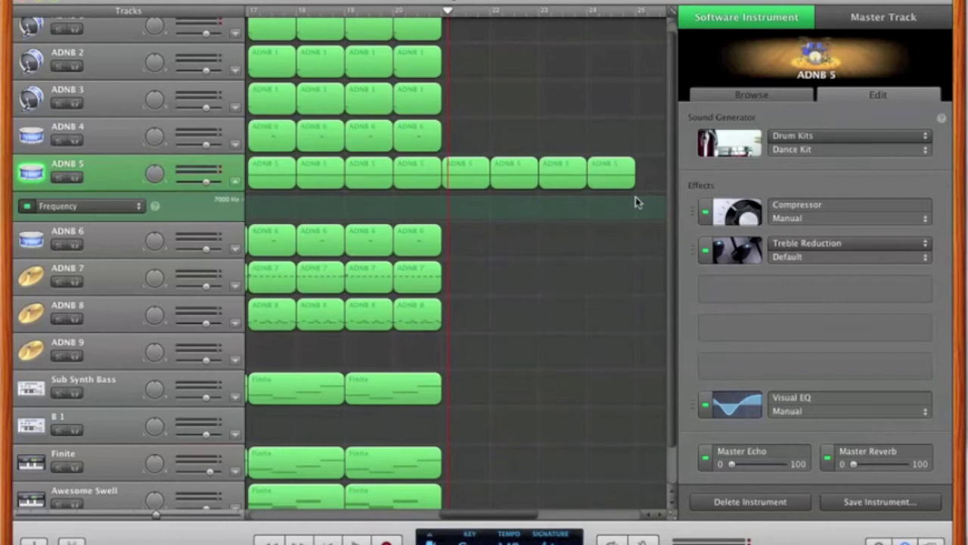
{"action": "left_click", "coordinate": [611, 14]}
{"action": "left_click_drag", "start_coordinate": [611, 195], "coordinate": [611, 206]}
{"action": "left_click", "coordinate": [589, 11]}
{"action": "left_click", "coordinate": [589, 205]}
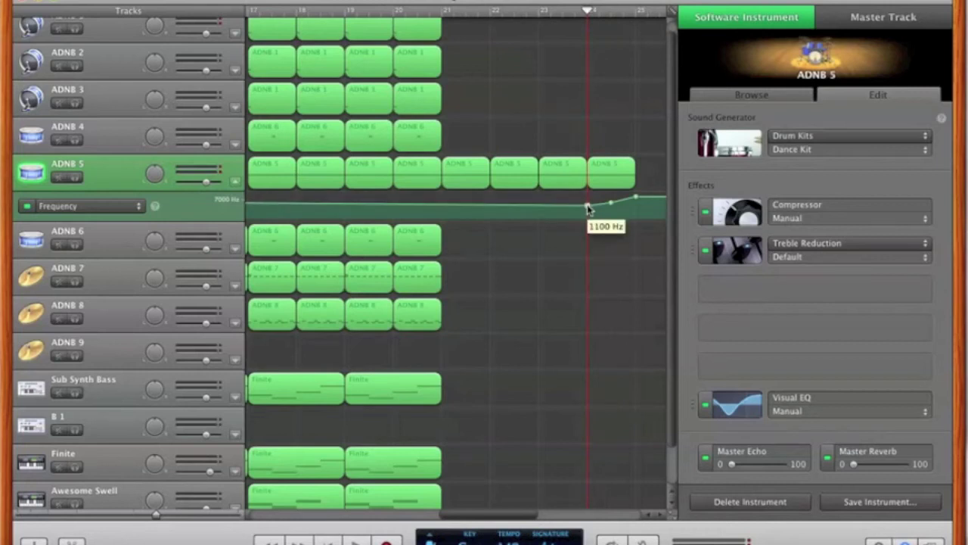
{"action": "scroll", "coordinate": [293, 219], "scroll_direction": "left", "scroll_amount": 2}
{"action": "scroll", "coordinate": [294, 219], "scroll_direction": "left", "scroll_amount": 1}
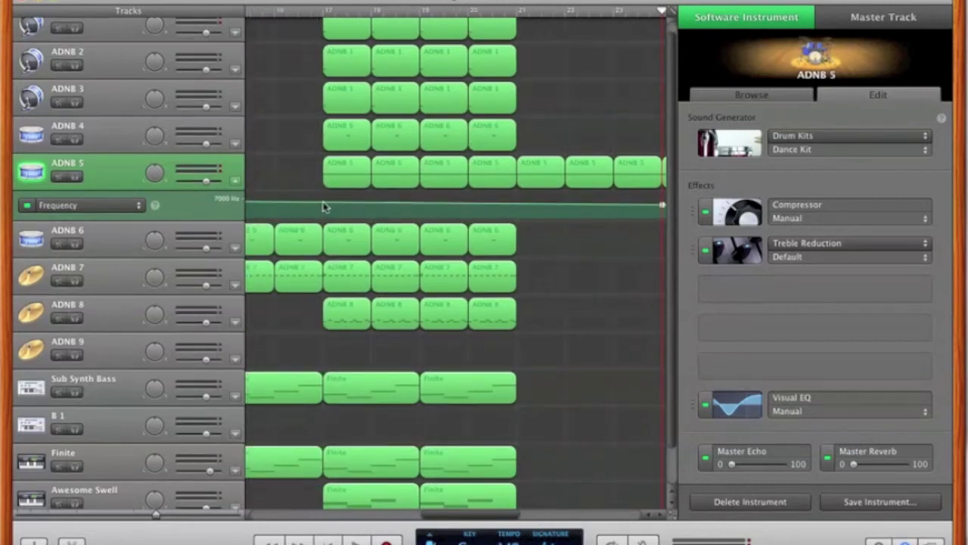
{"action": "left_click_drag", "start_coordinate": [323, 206], "coordinate": [322, 301]}
{"action": "key", "text": "a"}
Copy the remaining drum, Sub Synth Bass, Finite and Awesome Swell regions of bars 17 to 20 to bar 21.
{"action": "left_click_drag", "start_coordinate": [547, 323], "coordinate": [363, 209]}
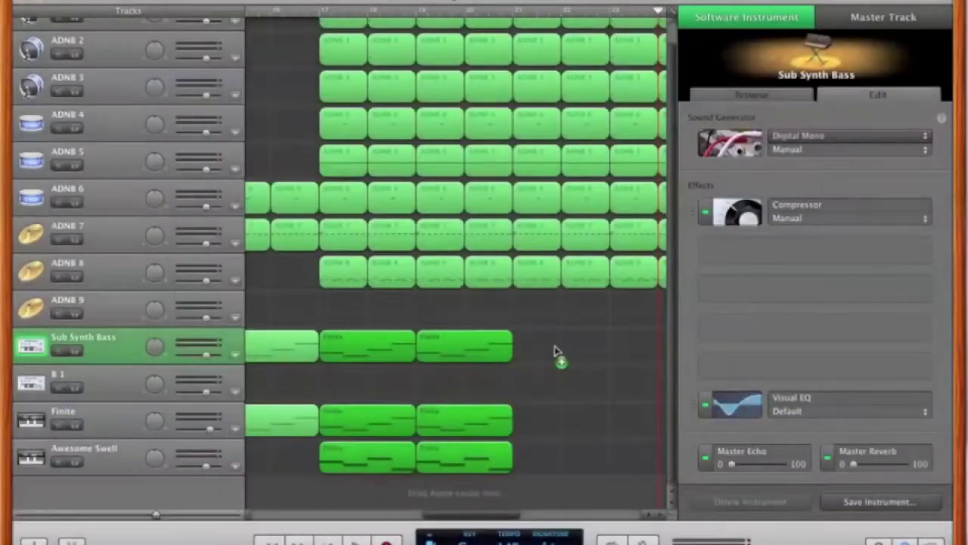
{"action": "mouse_move", "coordinate": [554, 351]}
{"action": "left_mouse_down"}
{"action": "mouse_move", "coordinate": [530, 346]}
{"action": "mouse_move", "coordinate": [540, 361]}
{"action": "left_mouse_up"}
{"action": "left_click", "coordinate": [486, 378]}
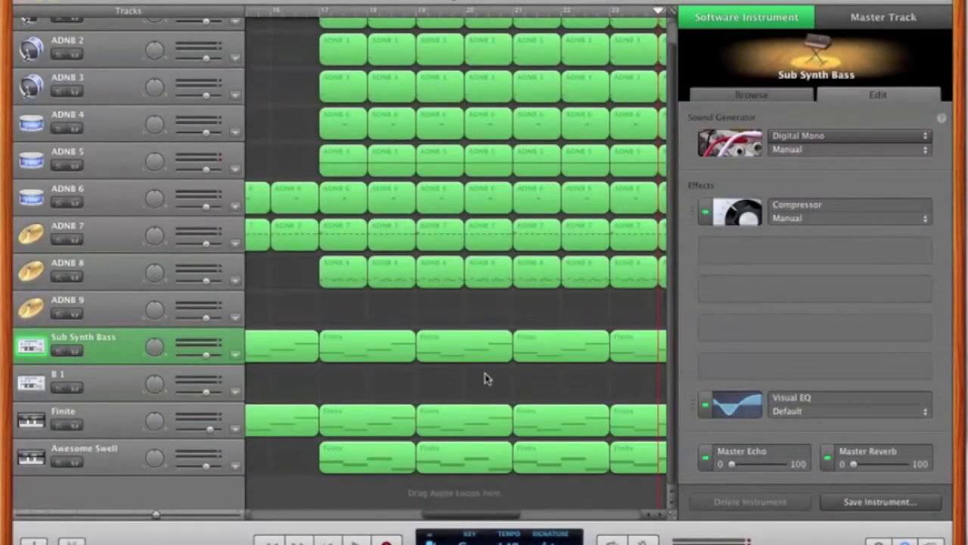
Create a new software instrument track with the Synth Leads sound Univerese and show its instrument settings.
{"action": "scroll", "coordinate": [486, 407], "scroll_direction": "right", "scroll_amount": 1}
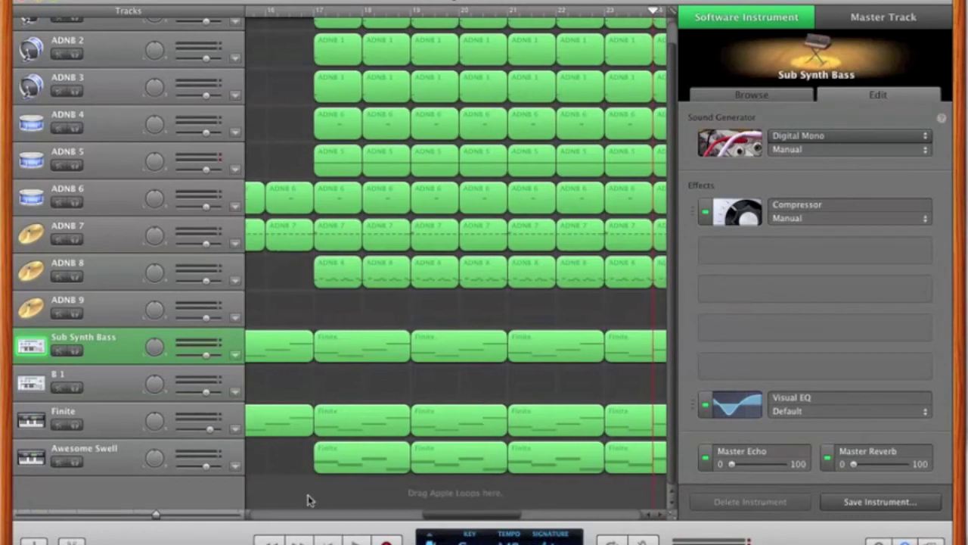
{"action": "left_click", "coordinate": [43, 540]}
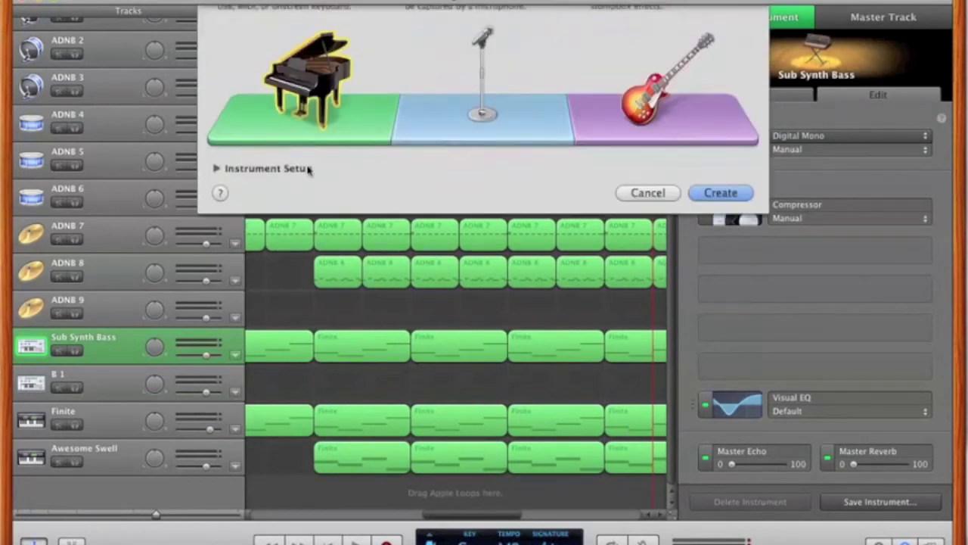
{"action": "double_click", "coordinate": [364, 96]}
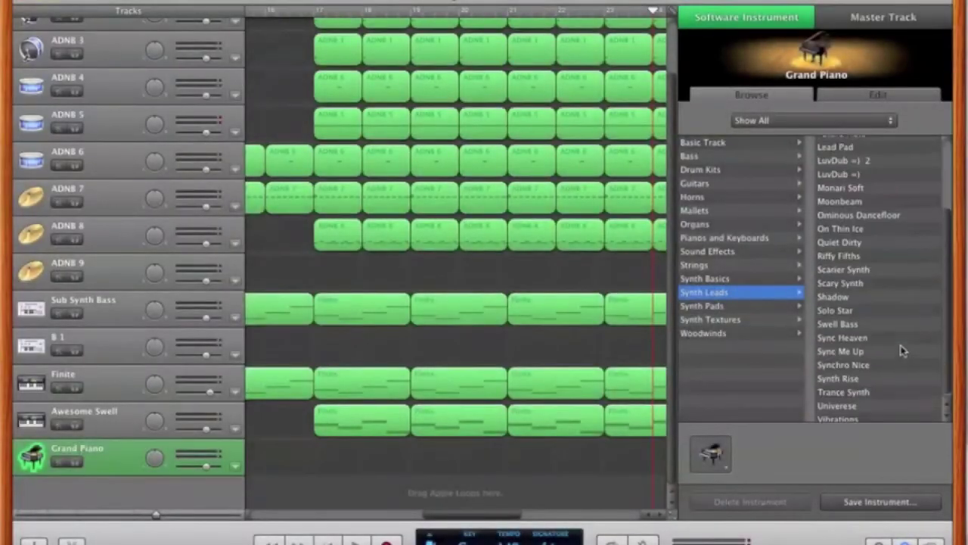
{"action": "left_click", "coordinate": [847, 402]}
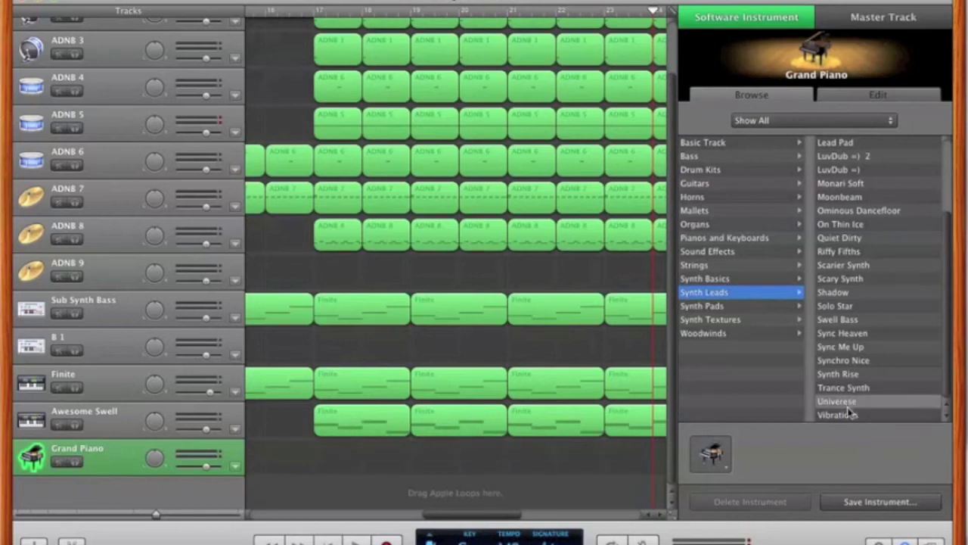
{"action": "left_click", "coordinate": [876, 95]}
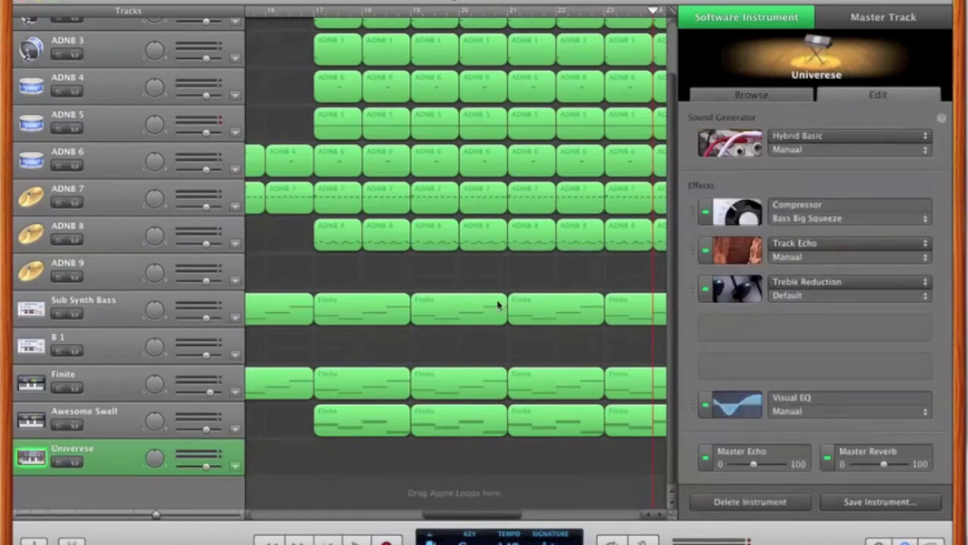
Copy the Awesome Swell regions onto the Univerese track at bar 17 and delete all copies except the first.
{"action": "left_click_drag", "start_coordinate": [348, 459], "coordinate": [634, 437]}
{"action": "left_click_drag", "start_coordinate": [309, 428], "coordinate": [311, 455]}
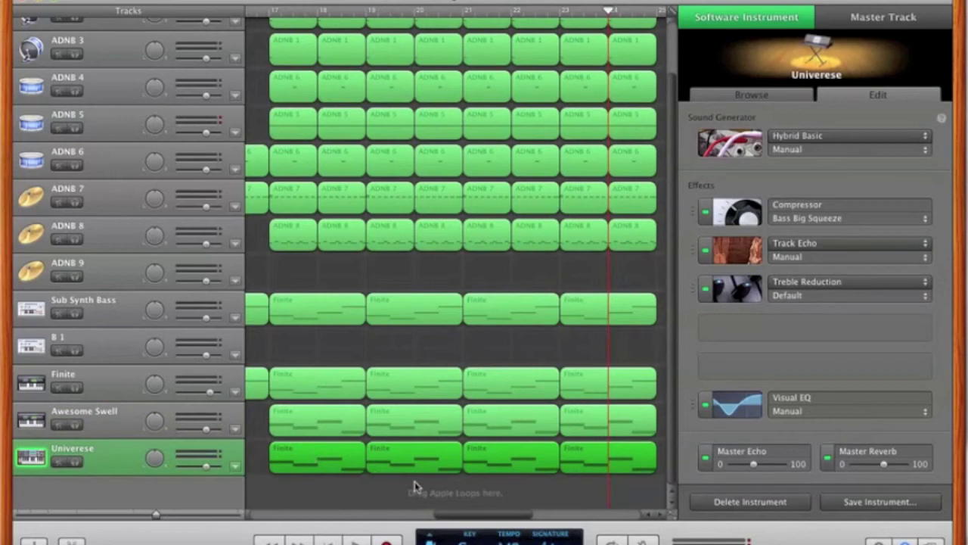
{"action": "left_click", "coordinate": [315, 462], "text": "shift"}
{"action": "key", "text": "Delete"}
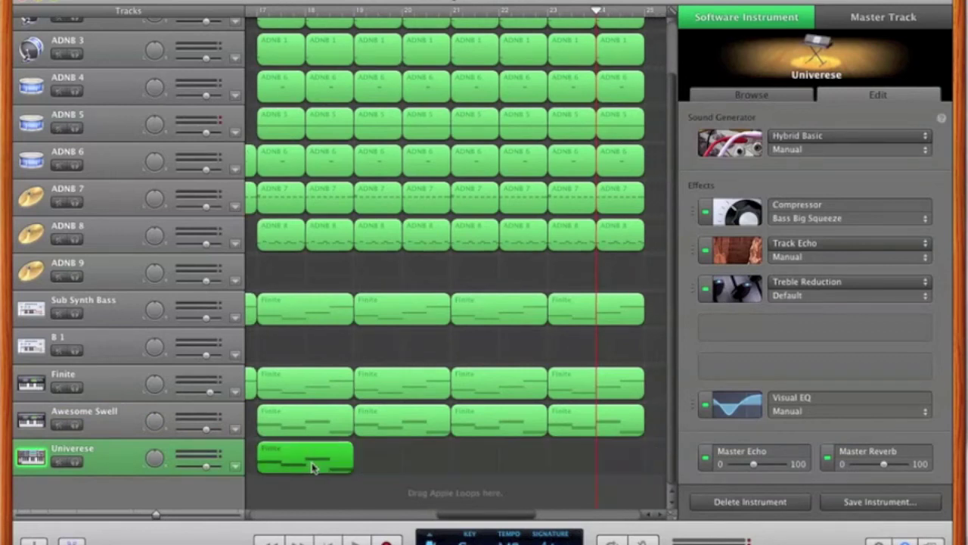
Rework the Univerese region at bar 17 into short sixteenth-note hits, with the quieter notes between them at velocity 45.
{"action": "double_click", "coordinate": [314, 466]}
{"action": "left_click_drag", "start_coordinate": [262, 421], "coordinate": [598, 239]}
{"action": "scroll", "coordinate": [392, 155], "scroll_direction": "down", "scroll_amount": 5}
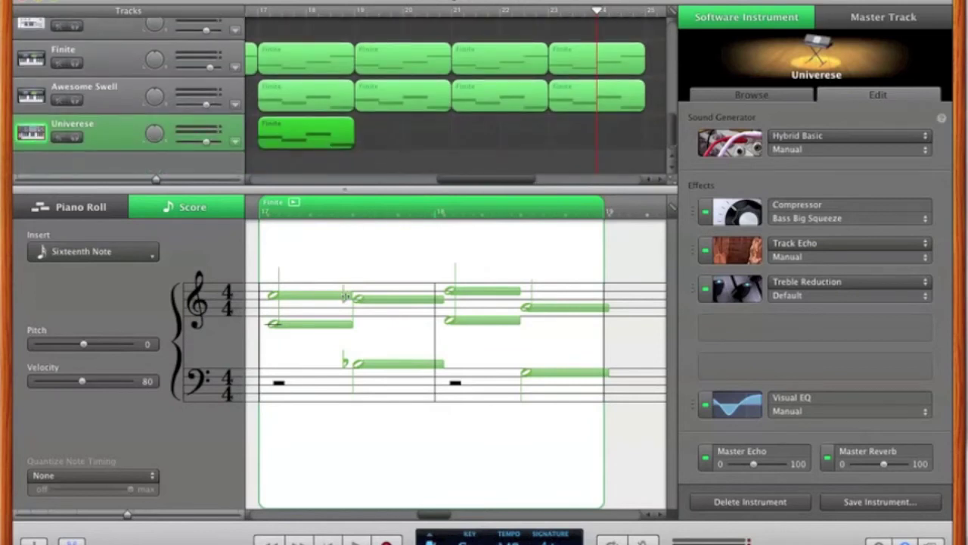
{"action": "key", "text": "super+z"}
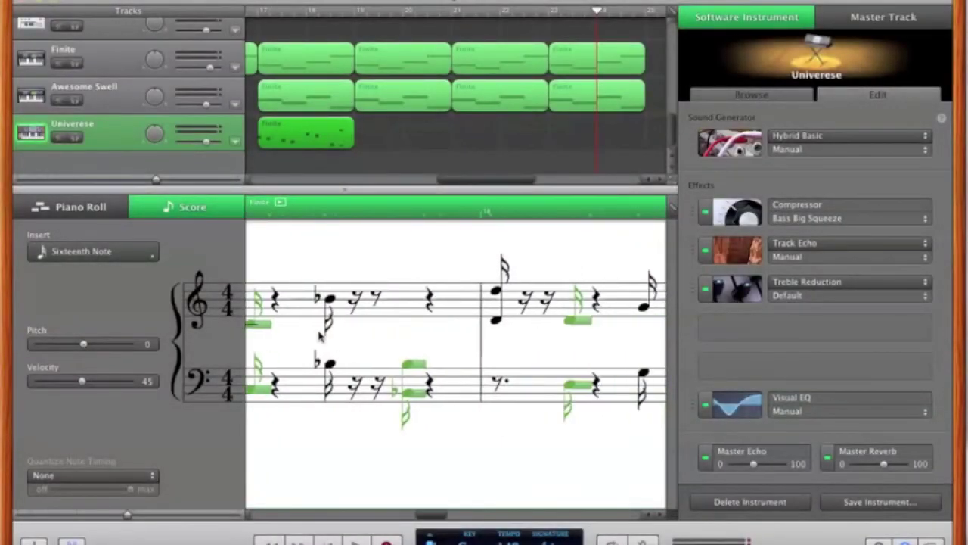
{"action": "left_click", "coordinate": [340, 362]}
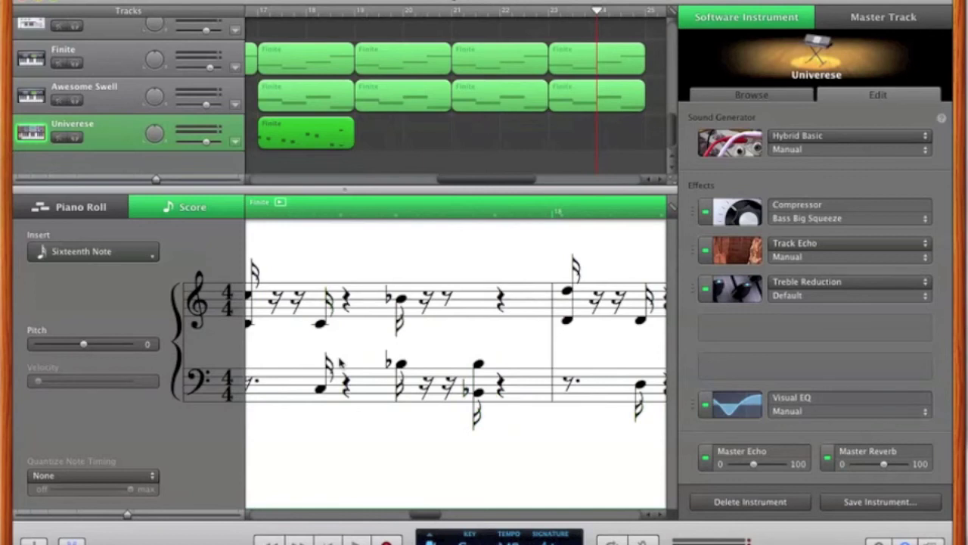
Raise the system volume and play the reworked Univerese region soloed from bar 17, ending the solo and playback.
{"action": "key", "text": "XF86AudioRaiseVolume"}
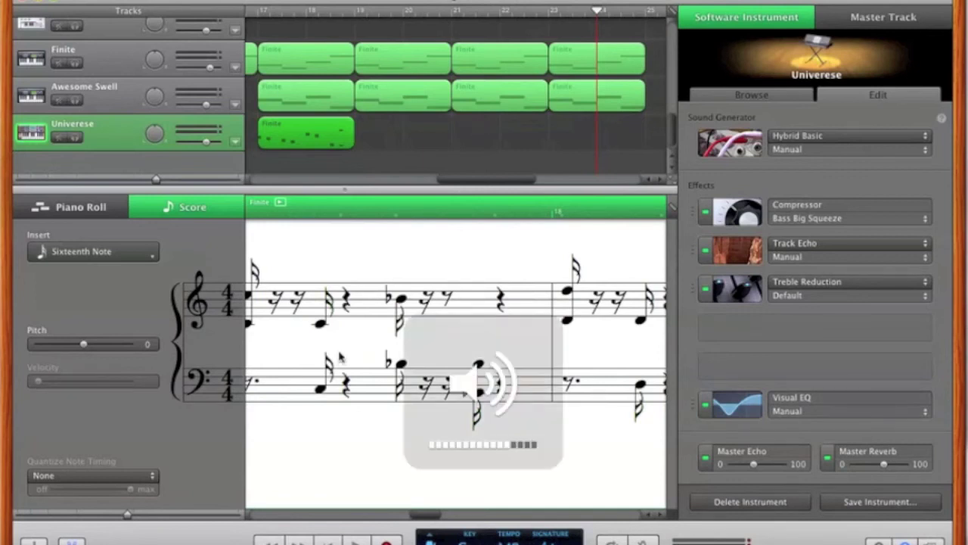
{"action": "left_click", "coordinate": [443, 155]}
{"action": "key", "text": "s"}
{"action": "key", "text": "Home"}
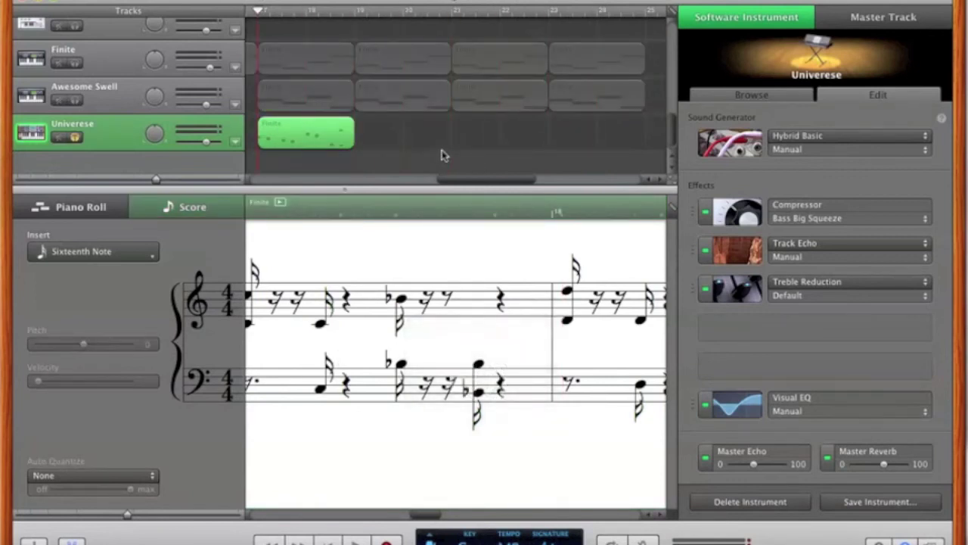
{"action": "key", "text": "space"}
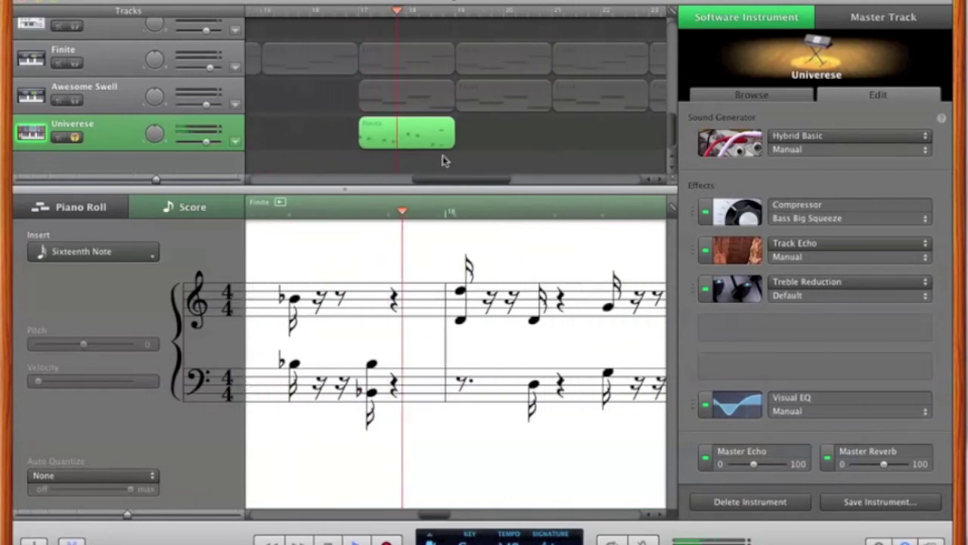
{"action": "key", "text": "s"}
{"action": "key", "text": "space"}
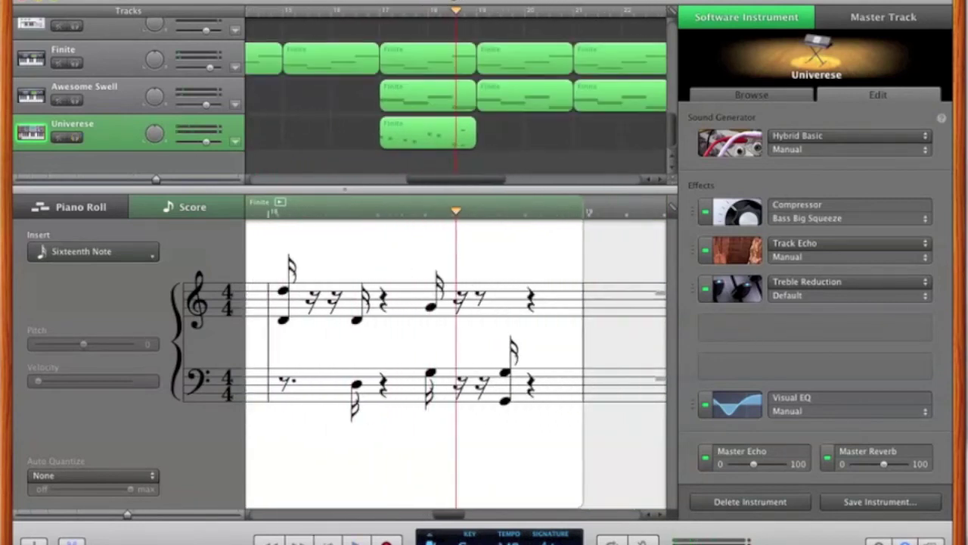
Repeat the Univerese region up to bar 25 and add Treble Reduction Frequency automation to the track.
{"action": "key", "text": "e"}
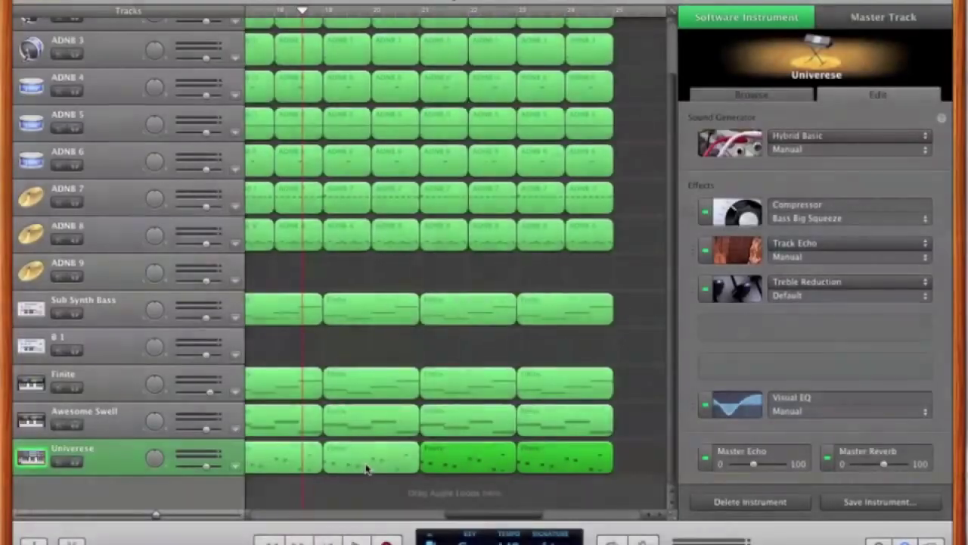
{"action": "key", "text": "a"}
{"action": "left_click", "coordinate": [82, 491]}
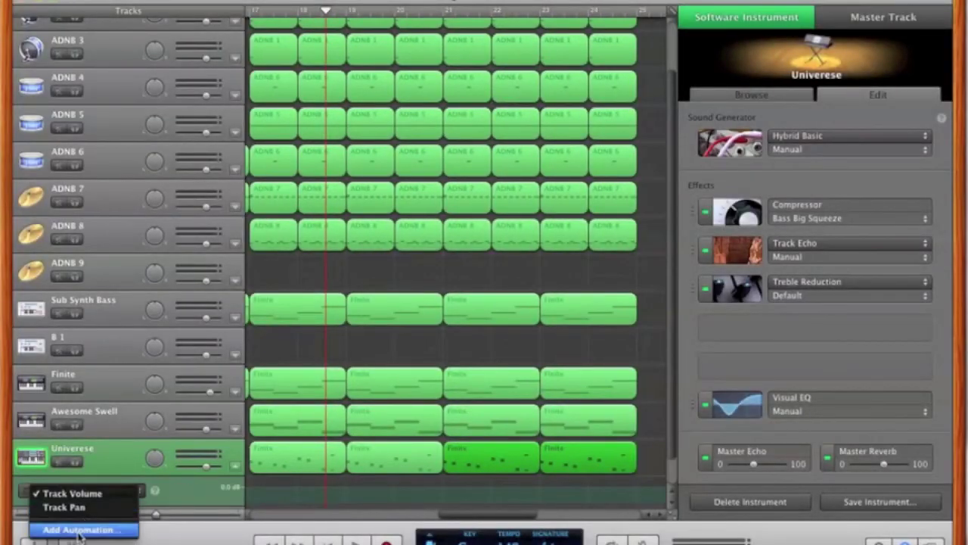
{"action": "left_click", "coordinate": [83, 525]}
{"action": "left_click", "coordinate": [384, 99]}
{"action": "left_click", "coordinate": [371, 99]}
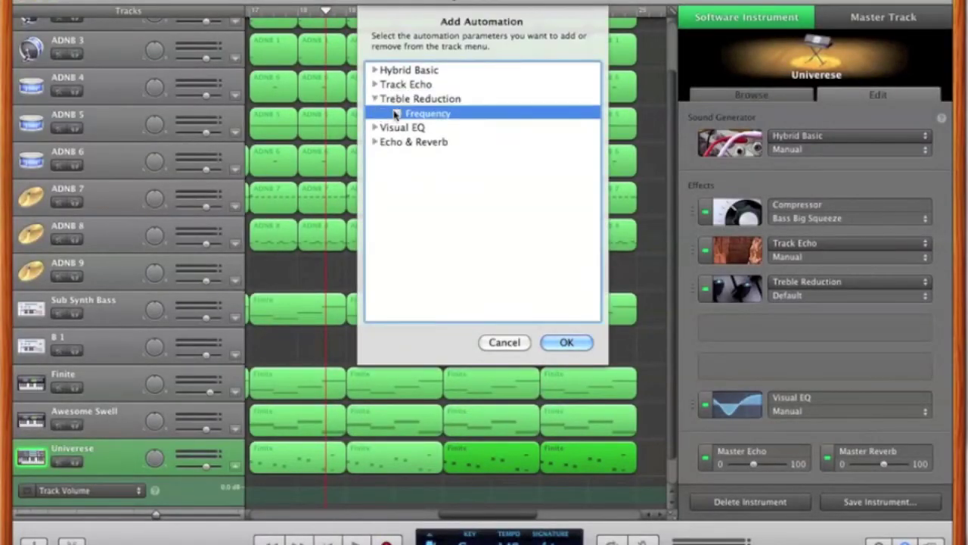
{"action": "left_click", "coordinate": [394, 115]}
{"action": "key", "text": "Return"}
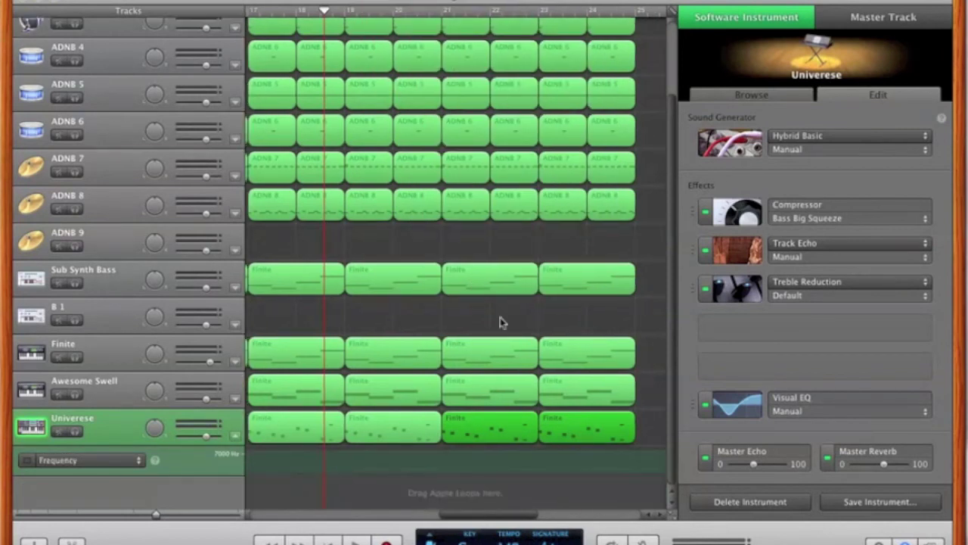
Place Frequency automation points on the Univerese track at bar 25 and just before it, and hide the automation.
{"action": "left_click", "coordinate": [648, 454]}
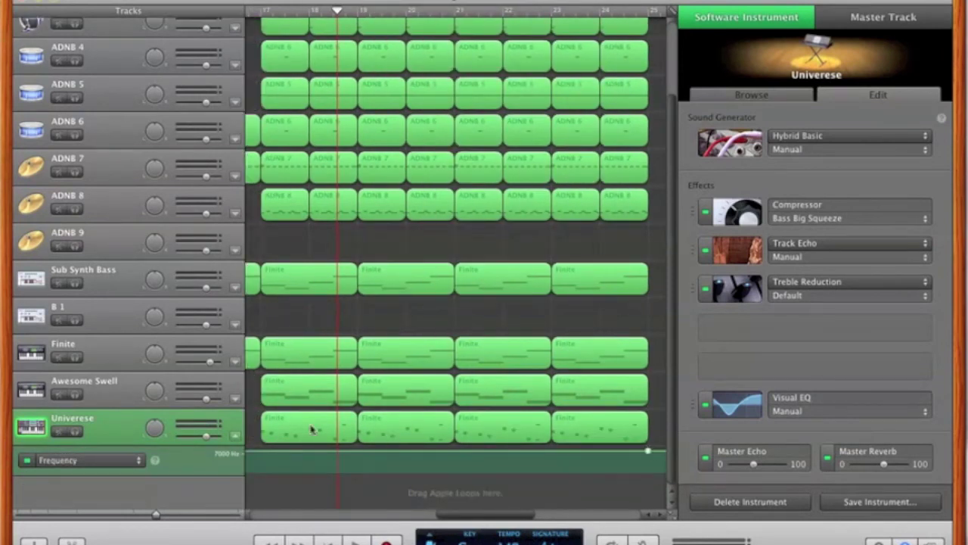
{"action": "left_click", "coordinate": [625, 9]}
{"action": "left_click", "coordinate": [633, 452]}
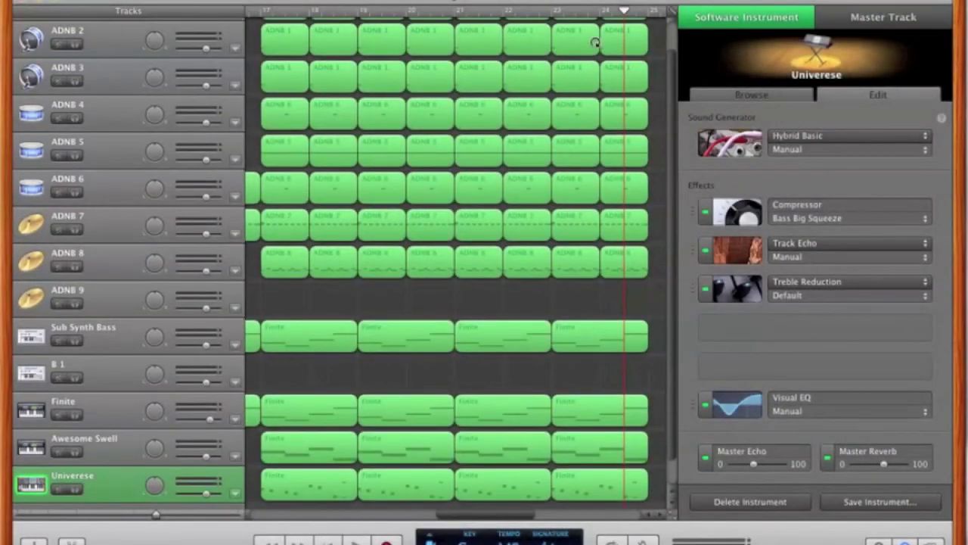
Open the ADNB 1 region at bar 22 and add a second sixteenth kick note mid-bar at the same pitch.
{"action": "scroll", "coordinate": [595, 43], "scroll_direction": "up", "scroll_amount": 2}
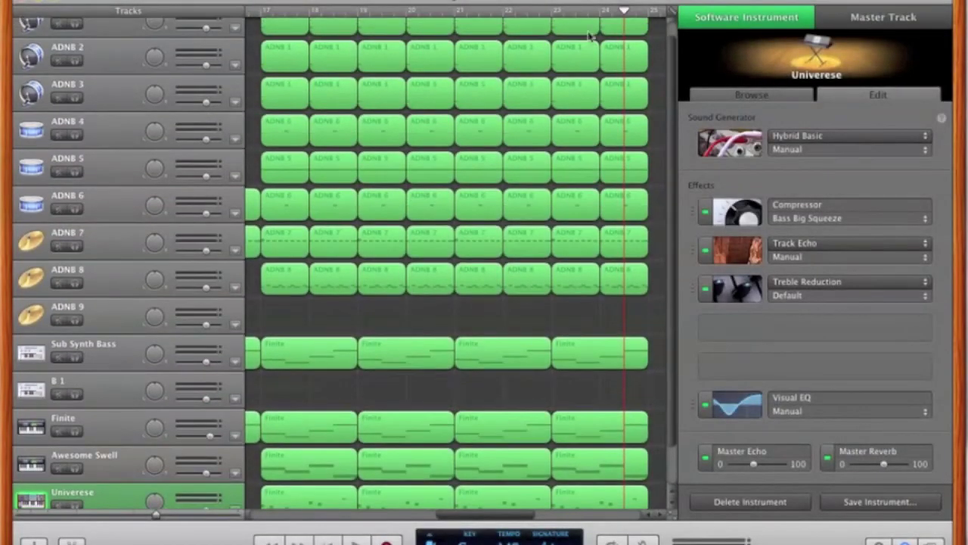
{"action": "left_click", "coordinate": [533, 43]}
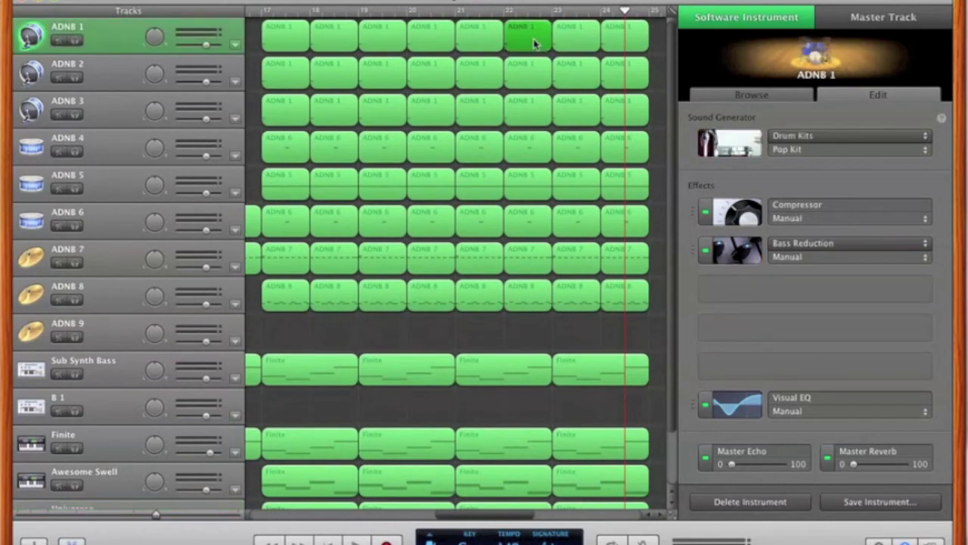
{"action": "double_click", "coordinate": [534, 43]}
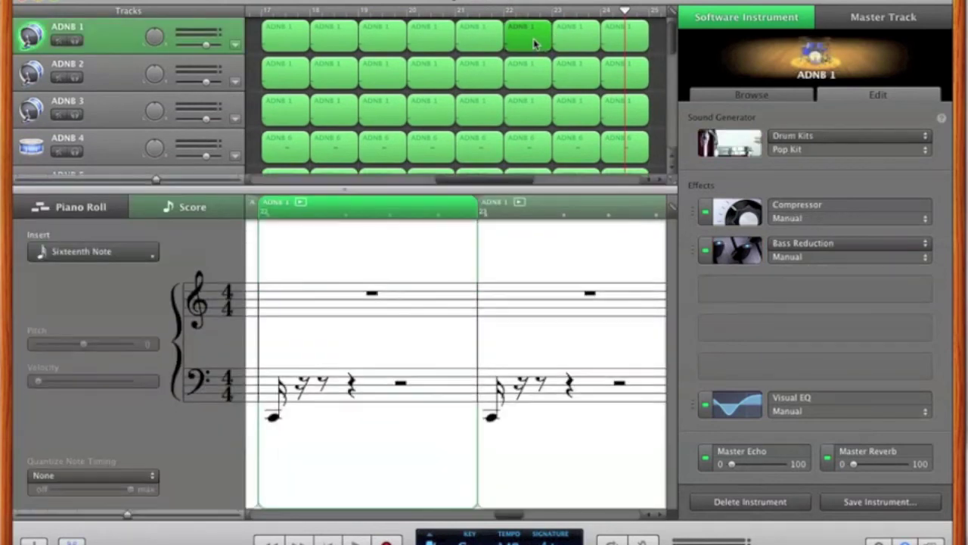
{"action": "left_click", "coordinate": [277, 418]}
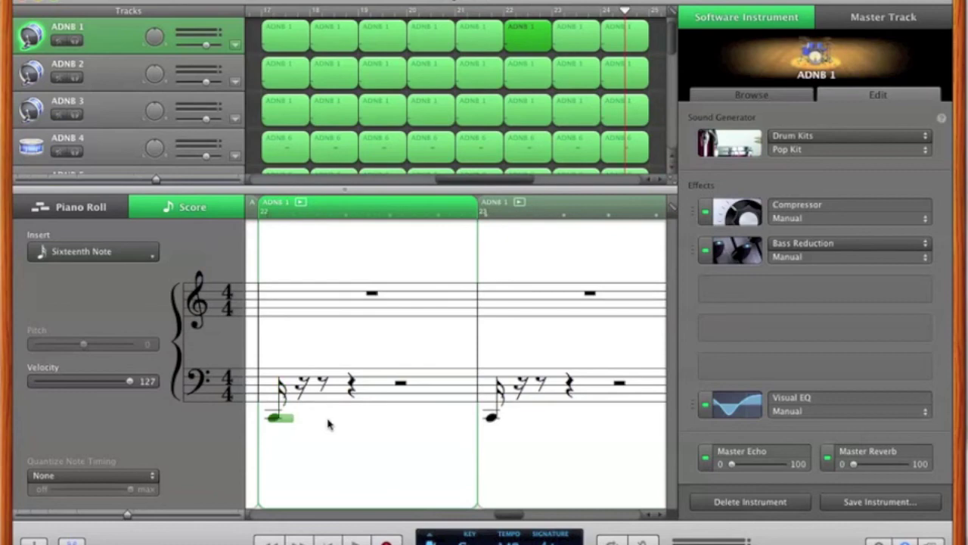
{"action": "left_click", "coordinate": [346, 421], "text": "super"}
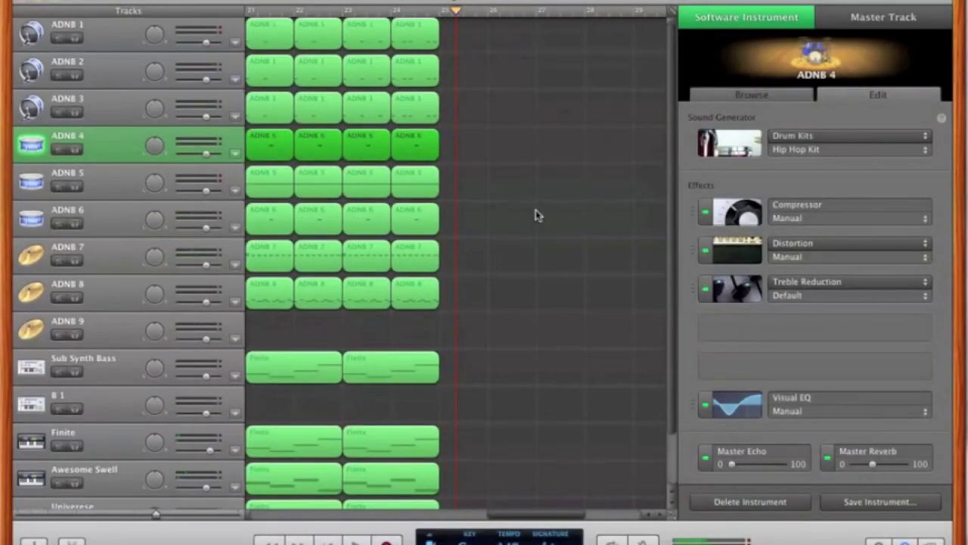
Join the two Awesome Swell regions covering bars 21 to 24 into one region.
{"action": "scroll", "coordinate": [536, 215], "scroll_direction": "down", "scroll_amount": 3}
{"action": "scroll", "coordinate": [535, 214], "scroll_direction": "left", "scroll_amount": 4}
{"action": "left_click_drag", "start_coordinate": [627, 409], "coordinate": [426, 422]}
{"action": "key", "text": "super+j"}
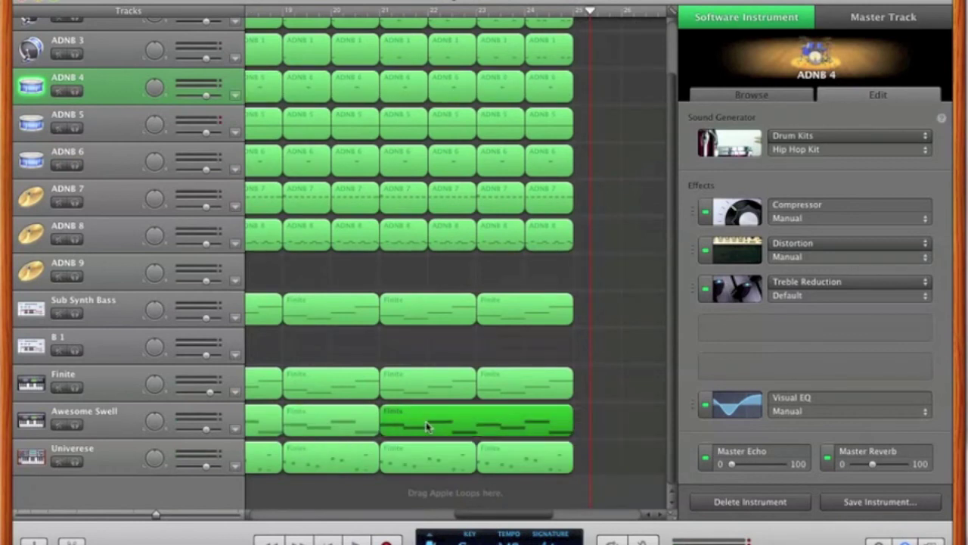
Raise the note velocities in the joined Awesome Swell region in stages, using 110 midway and 127 for bar 24, and close the editor.
{"action": "left_click", "coordinate": [436, 426]}
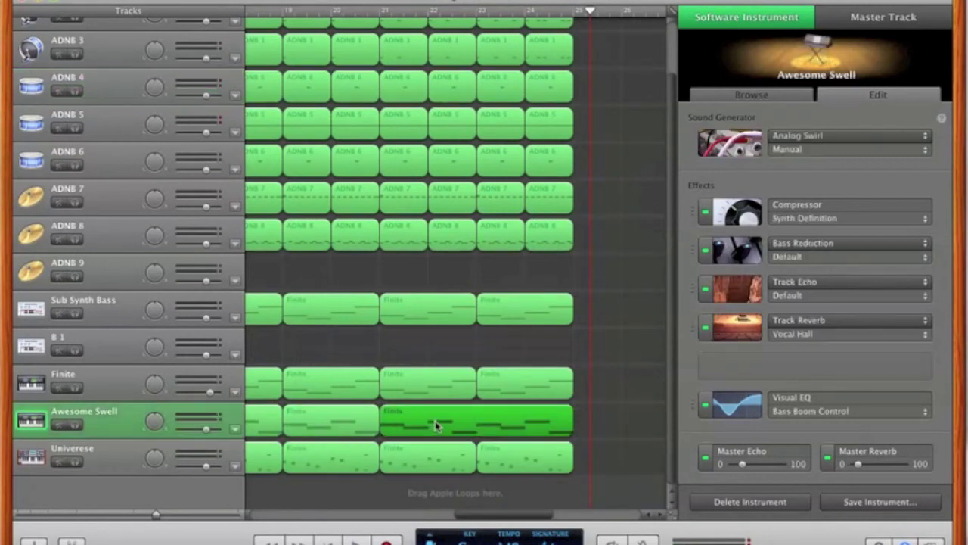
{"action": "double_click", "coordinate": [436, 426]}
{"action": "left_click_drag", "start_coordinate": [260, 382], "coordinate": [370, 253]}
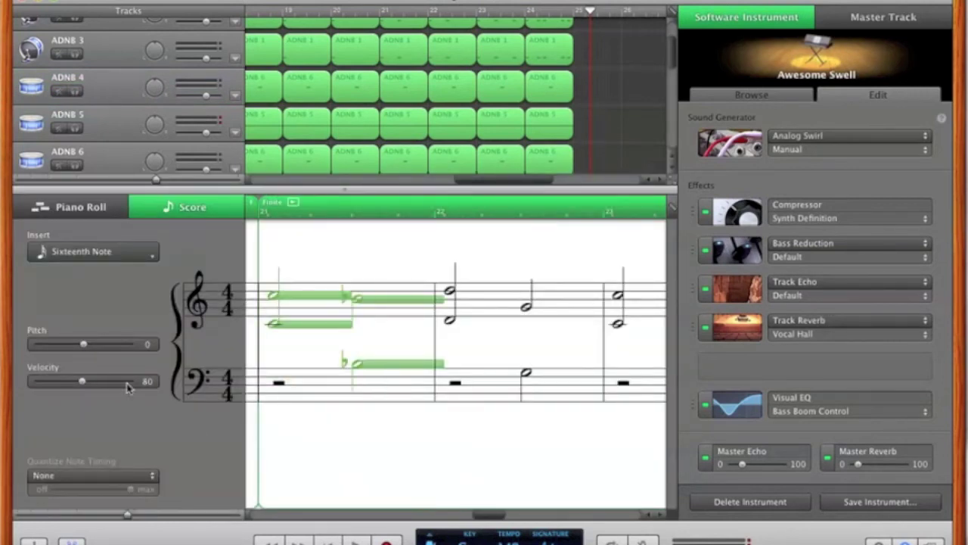
{"action": "left_click", "coordinate": [147, 381]}
{"action": "key", "text": "Return"}
{"action": "left_click_drag", "start_coordinate": [426, 406], "coordinate": [577, 239]}
{"action": "left_click", "coordinate": [147, 381]}
{"action": "type", "text": "110"}
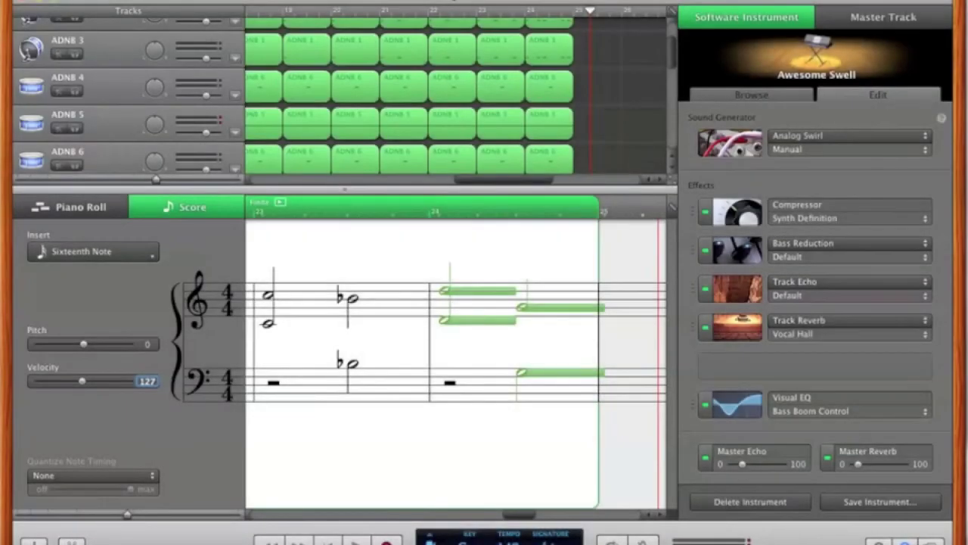
{"action": "key", "text": "super+e"}
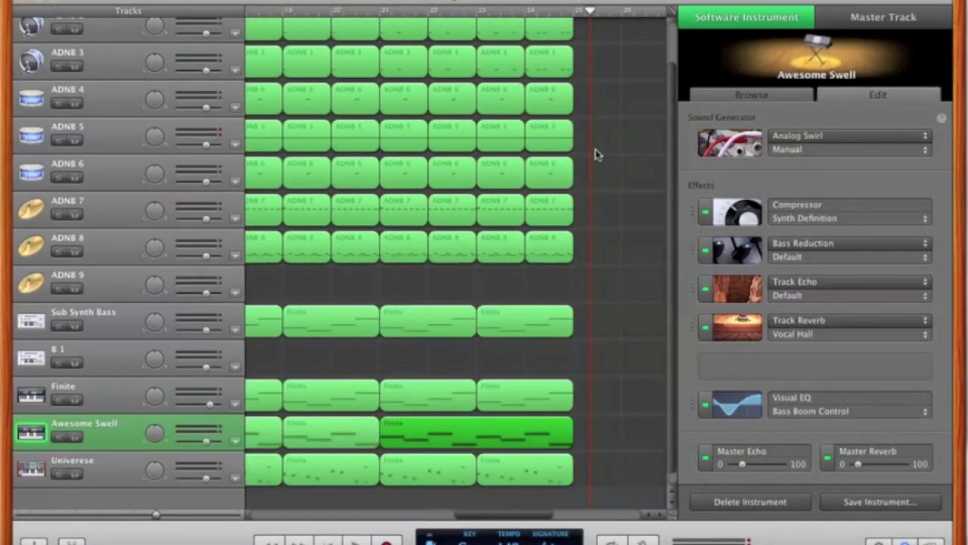
Copy one region each of ADNB 1, ADNB 2 and ADNB 3 to bar 25 on their own tracks.
{"action": "scroll", "coordinate": [595, 149], "scroll_direction": "up", "scroll_amount": 2}
{"action": "scroll", "coordinate": [595, 149], "scroll_direction": "right", "scroll_amount": 3}
{"action": "left_click", "coordinate": [569, 121]}
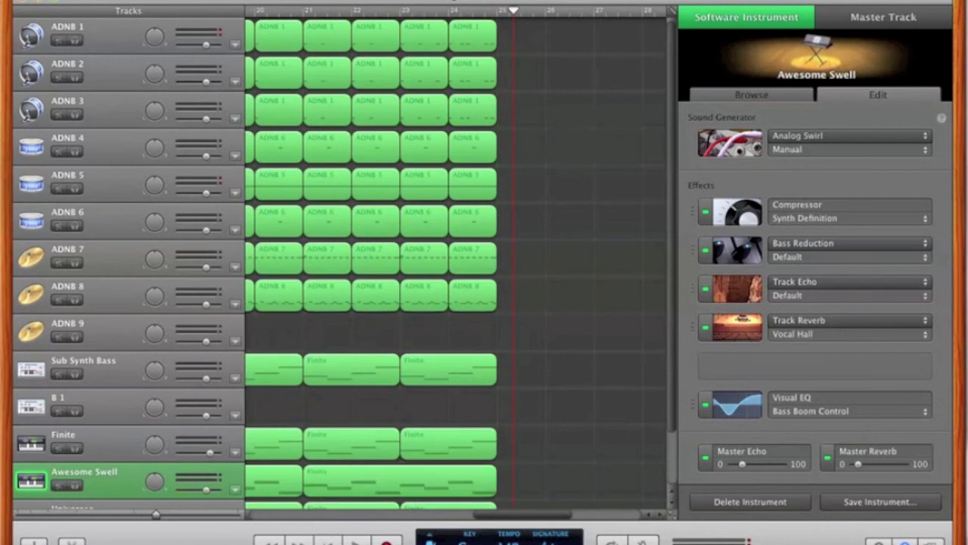
{"action": "left_click", "coordinate": [396, 35]}
{"action": "left_click_drag", "start_coordinate": [396, 35], "coordinate": [534, 38]}
{"action": "left_click_drag", "start_coordinate": [274, 75], "coordinate": [519, 74]}
{"action": "left_click_drag", "start_coordinate": [271, 109], "coordinate": [524, 111]}
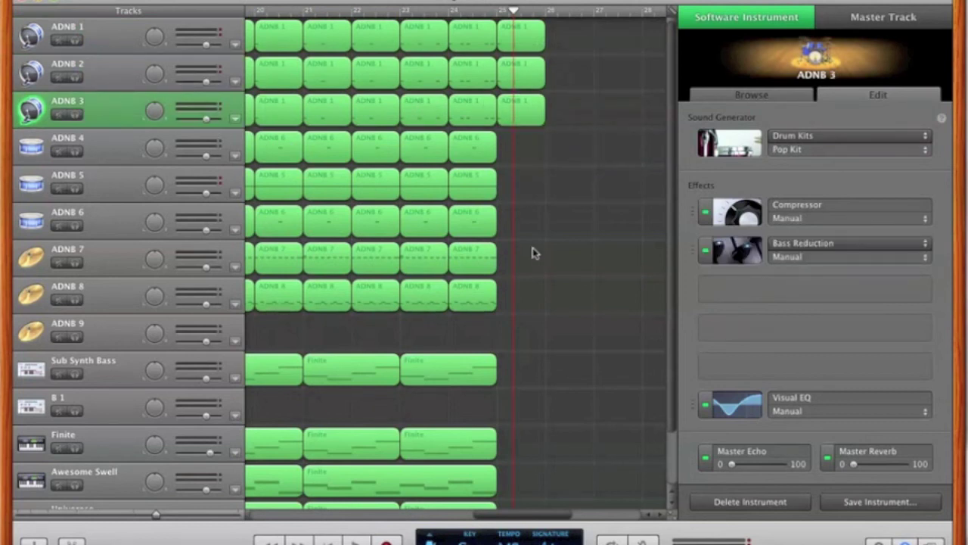
Create a one-bar ADNB 7 region at bar 25 with a single sixteenth note on the first beat.
{"action": "scroll", "coordinate": [533, 253], "scroll_direction": "down", "scroll_amount": 1}
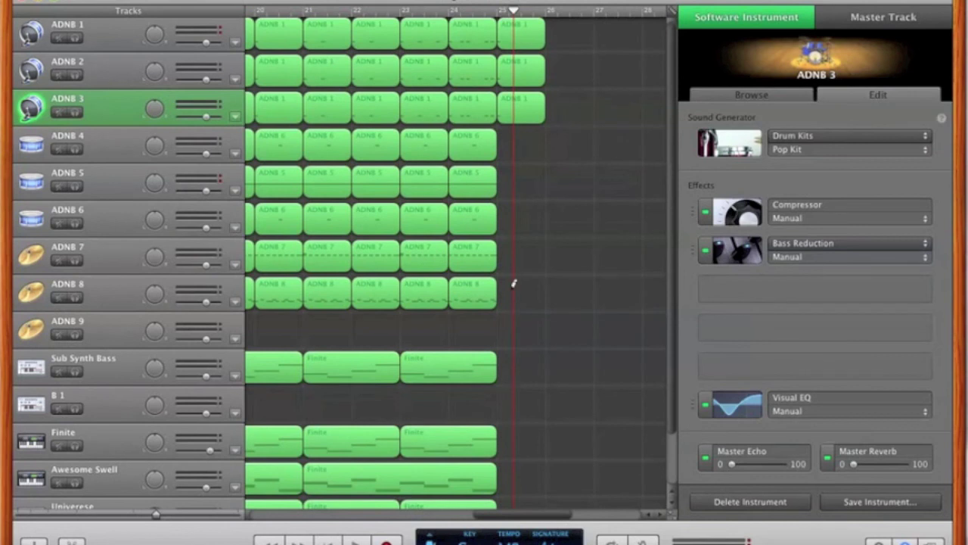
{"action": "left_click", "coordinate": [507, 245], "text": "super"}
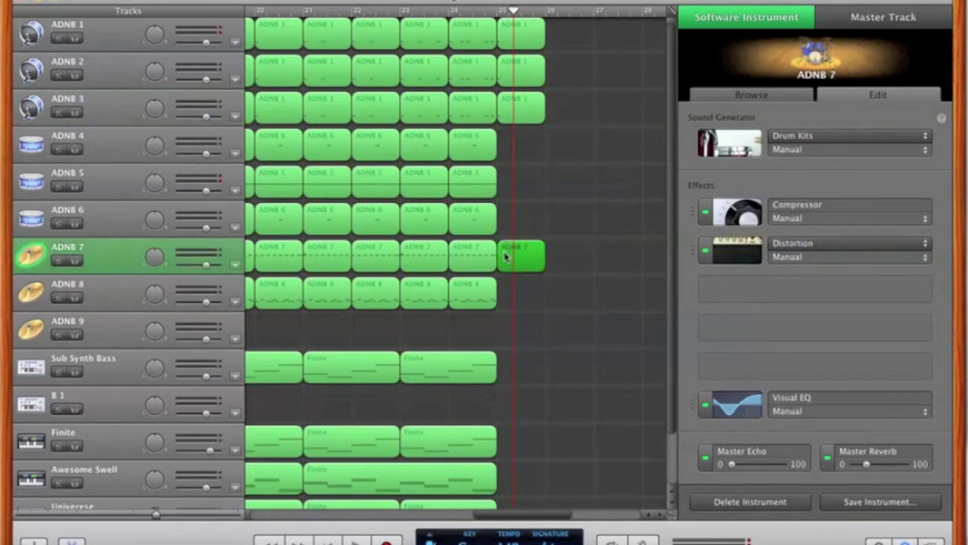
{"action": "double_click", "coordinate": [507, 256]}
{"action": "left_click", "coordinate": [465, 391], "text": "super"}
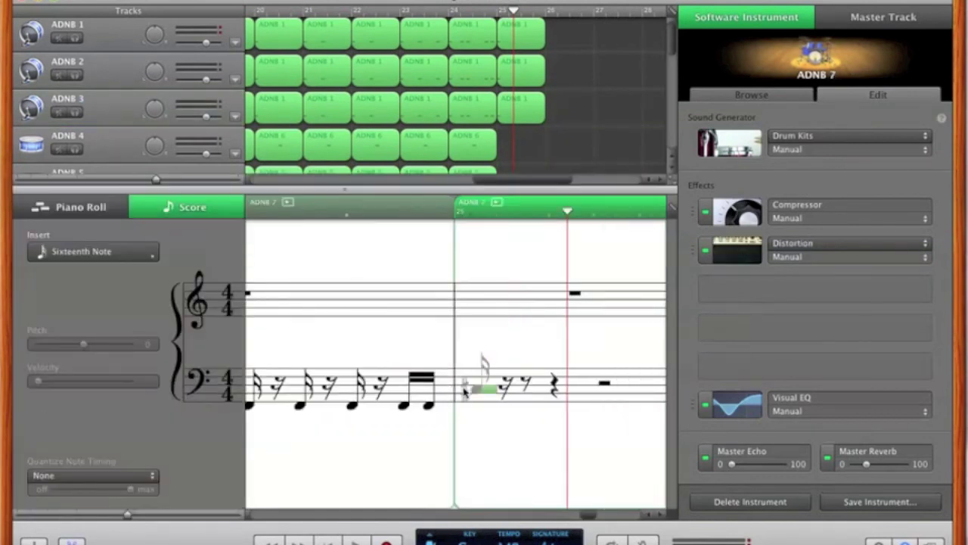
{"action": "key", "text": "e"}
Copy the new ADNB 7 region at bar 25 onto ADNB 8 and raise its note from C sharp to E flat.
{"action": "left_click_drag", "start_coordinate": [514, 264], "coordinate": [513, 305]}
{"action": "key", "text": "e"}
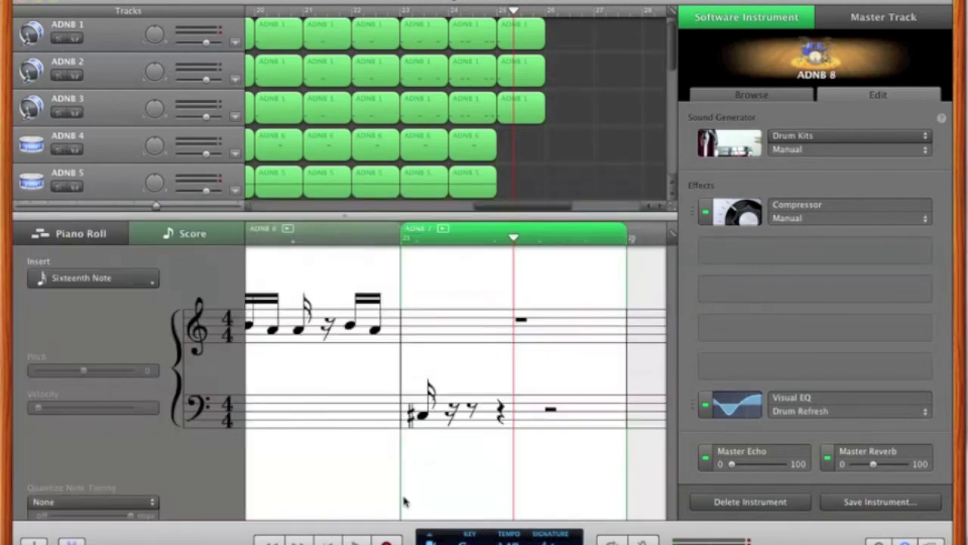
{"action": "left_click", "coordinate": [422, 390]}
{"action": "key", "text": "Up"}
{"action": "key", "text": "Up"}
{"action": "key", "text": "Up"}
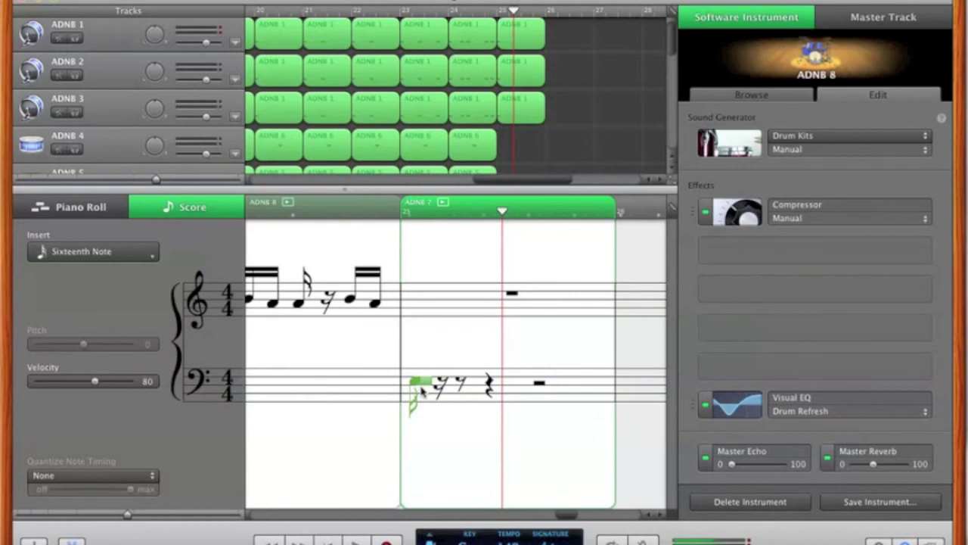
{"action": "key", "text": "Down"}
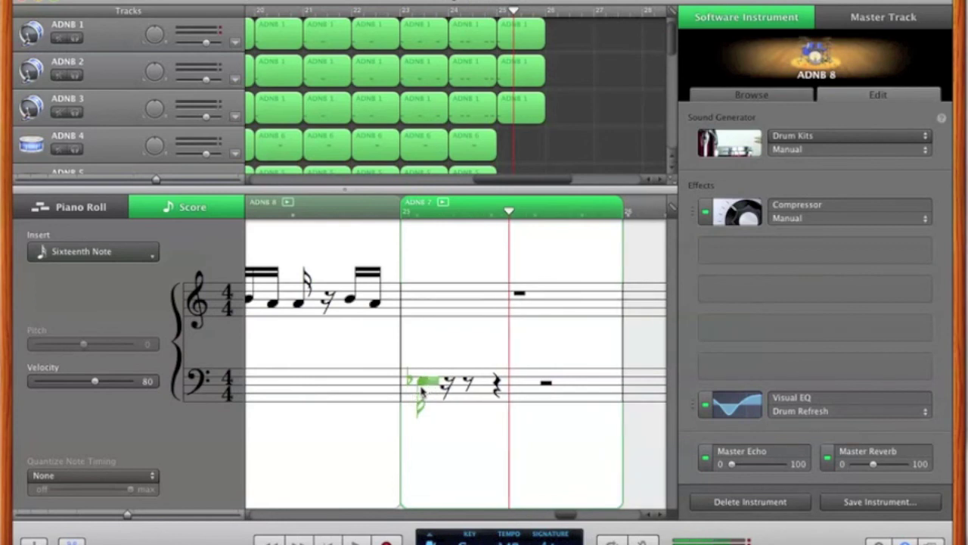
{"action": "key", "text": "e"}
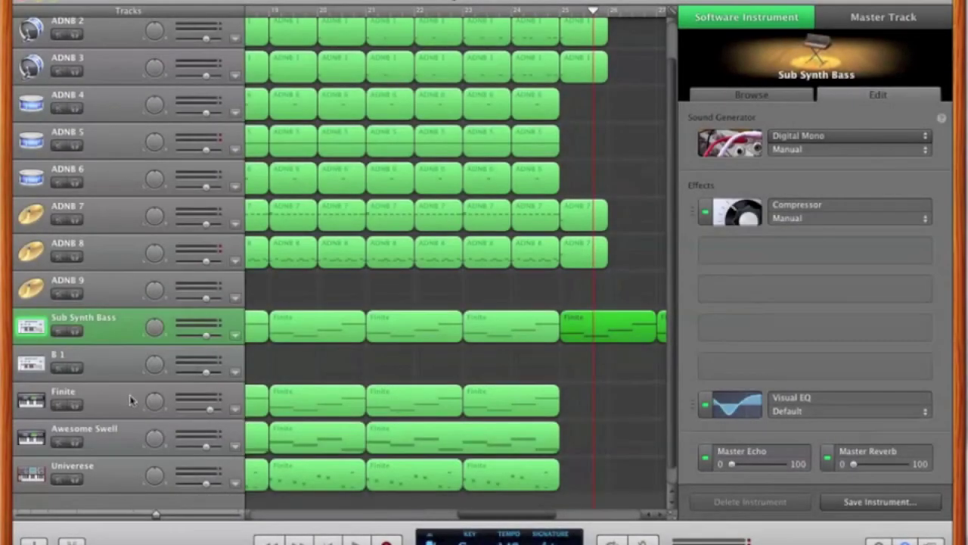
Create a new software instrument track directly below B 1 and give it the Bass sound B6.
{"action": "left_click", "coordinate": [105, 352]}
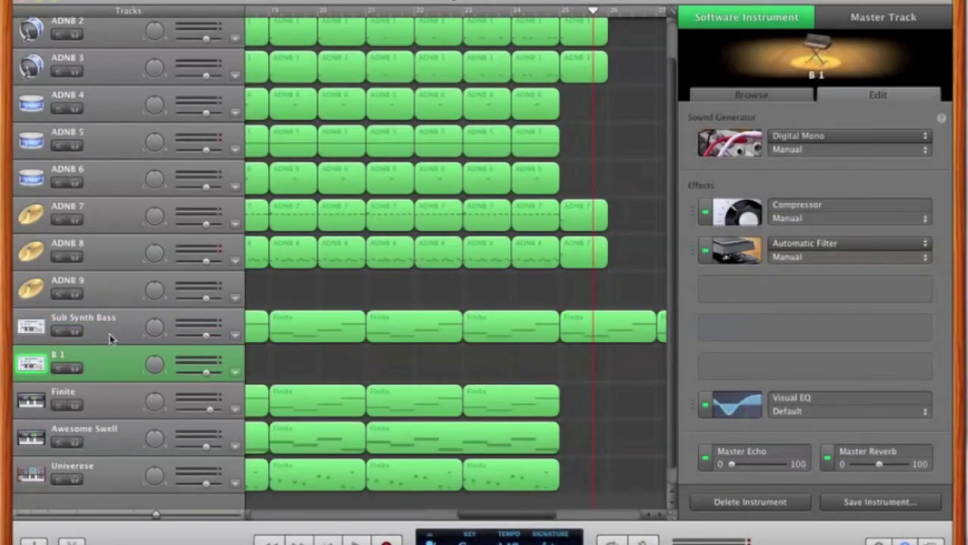
{"action": "left_click", "coordinate": [110, 337]}
{"action": "left_click", "coordinate": [116, 352]}
{"action": "left_click", "coordinate": [34, 541]}
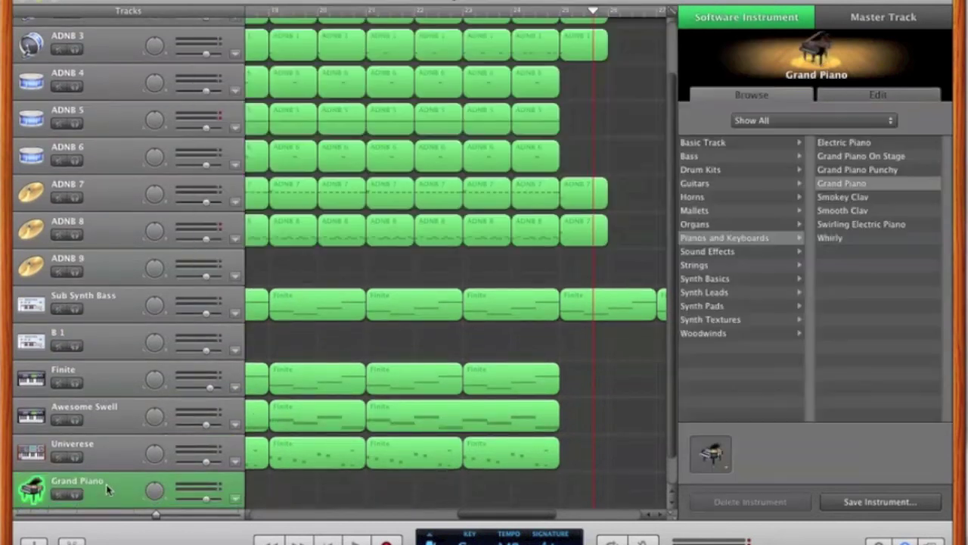
{"action": "left_click_drag", "start_coordinate": [107, 490], "coordinate": [101, 398]}
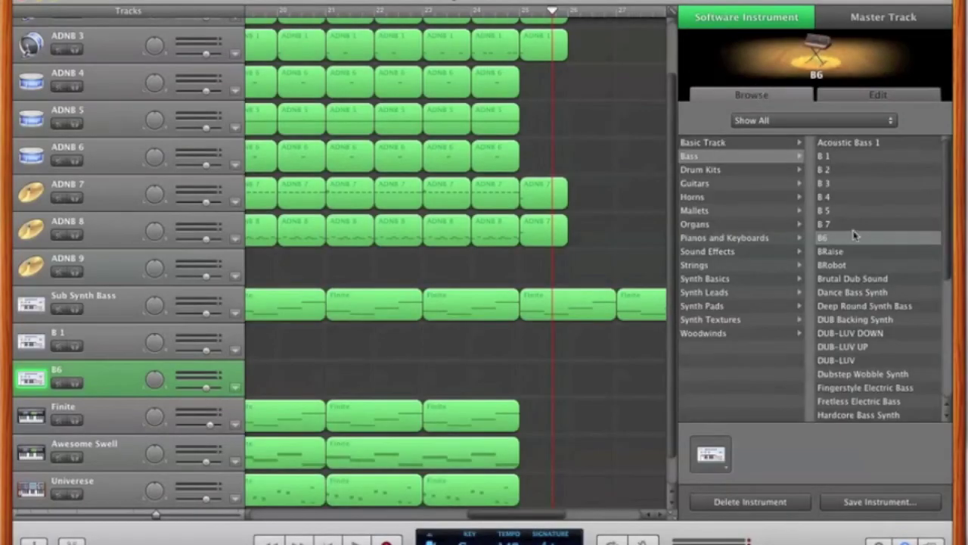
Switch the new bass track's sound from the Bass category to B 7 and inspect its Amp Simulation and Visual EQ settings.
{"action": "left_click", "coordinate": [851, 224]}
{"action": "left_click", "coordinate": [858, 96]}
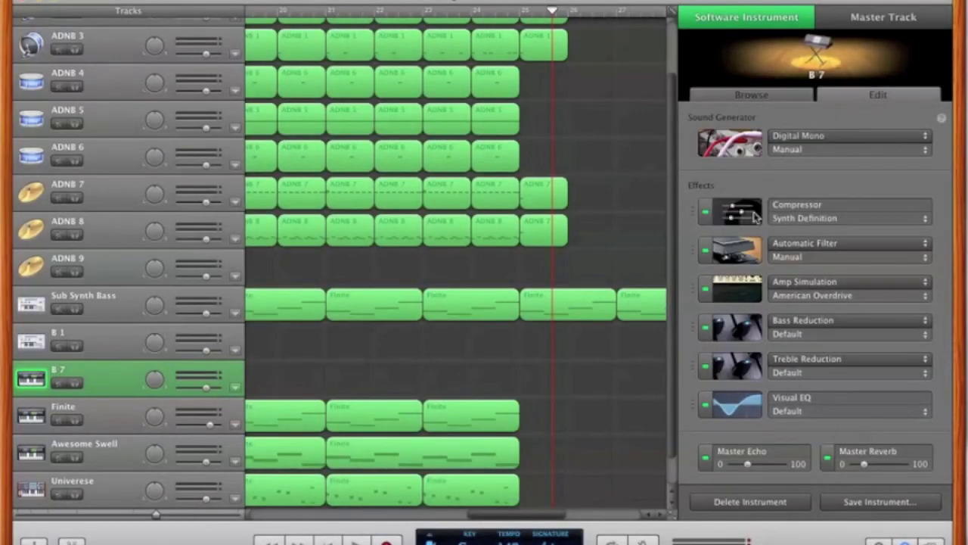
{"action": "left_click", "coordinate": [740, 301]}
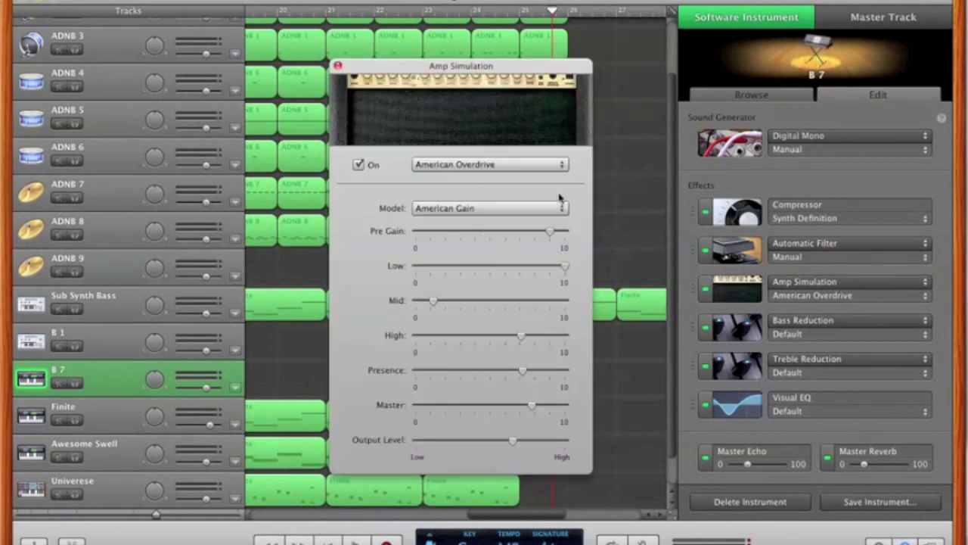
{"action": "mouse_move", "coordinate": [559, 411]}
{"action": "left_click", "coordinate": [339, 66]}
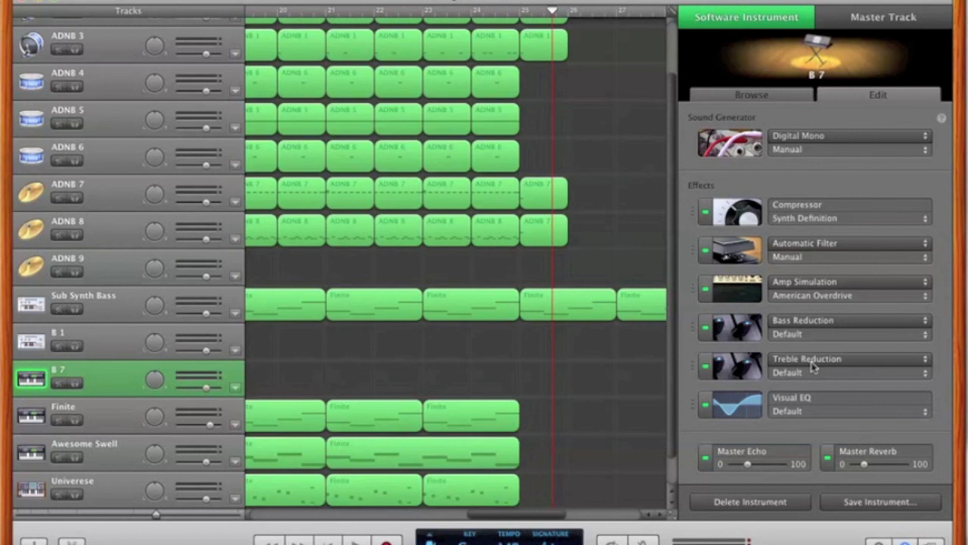
{"action": "scroll", "coordinate": [637, 341], "scroll_direction": "right", "scroll_amount": 5}
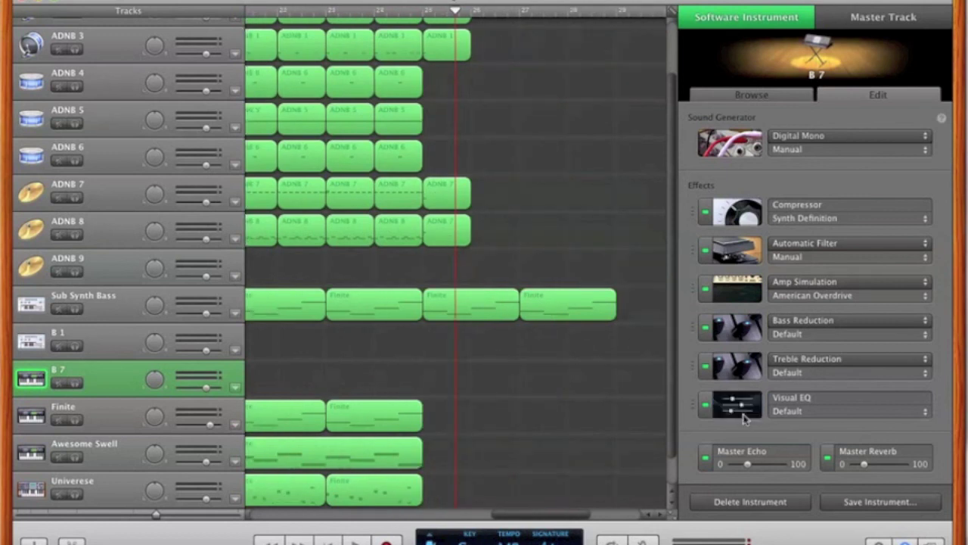
{"action": "left_click", "coordinate": [735, 407]}
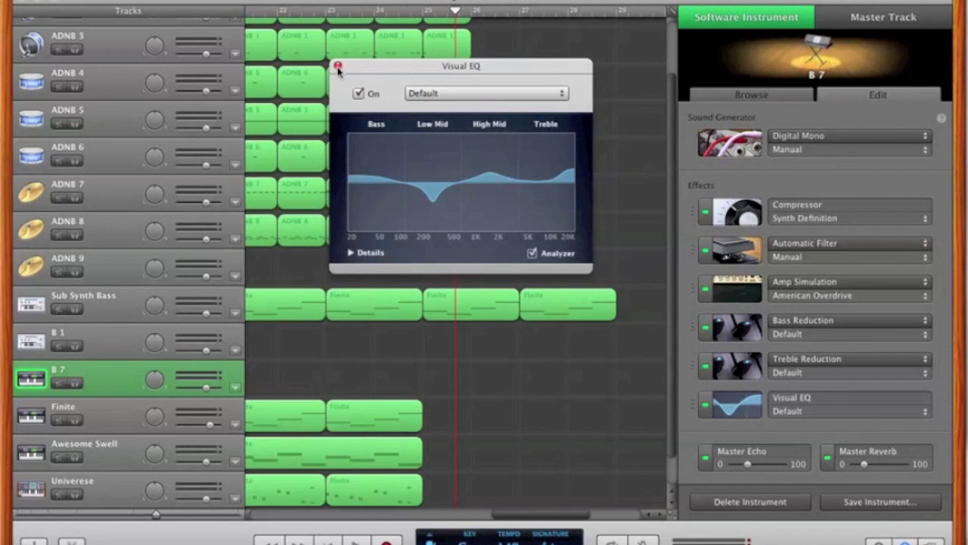
{"action": "left_click", "coordinate": [338, 67]}
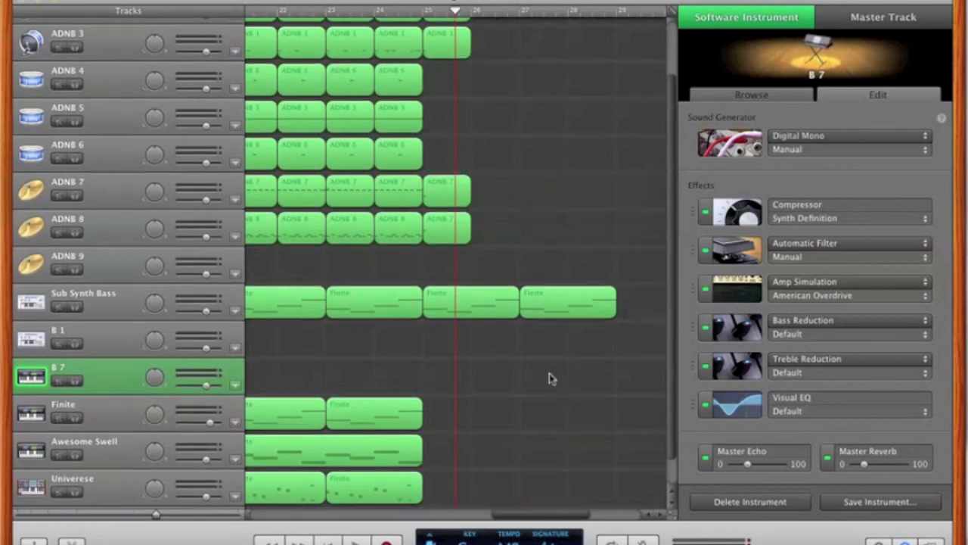
Copy the two Sub Synth Bass regions spanning bars 25 to 29 onto the B 7 track, starting at bar 25.
{"action": "scroll", "coordinate": [551, 378], "scroll_direction": "down", "scroll_amount": 2}
{"action": "left_click_drag", "start_coordinate": [583, 328], "coordinate": [446, 294]}
{"action": "key", "text": "super+c"}
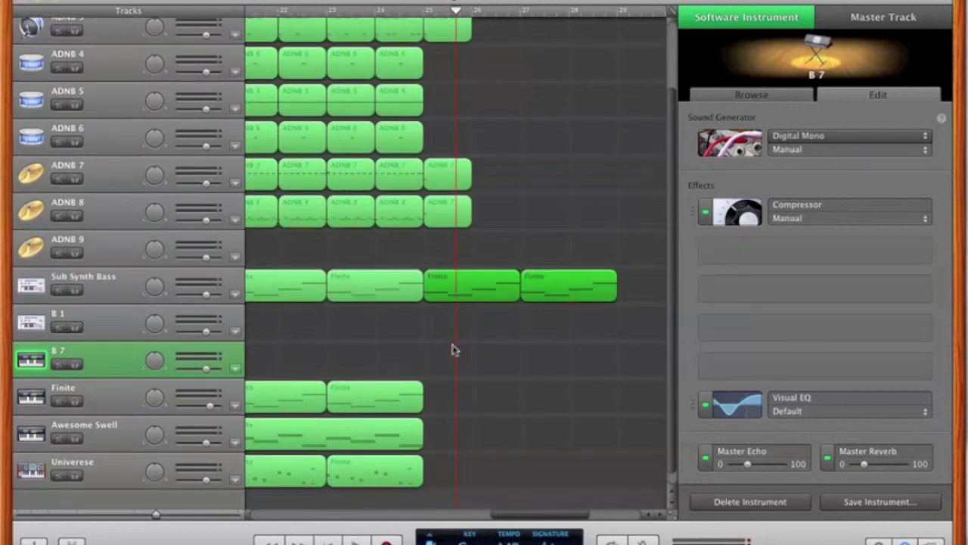
{"action": "left_click", "coordinate": [451, 346]}
{"action": "key", "text": "super+v"}
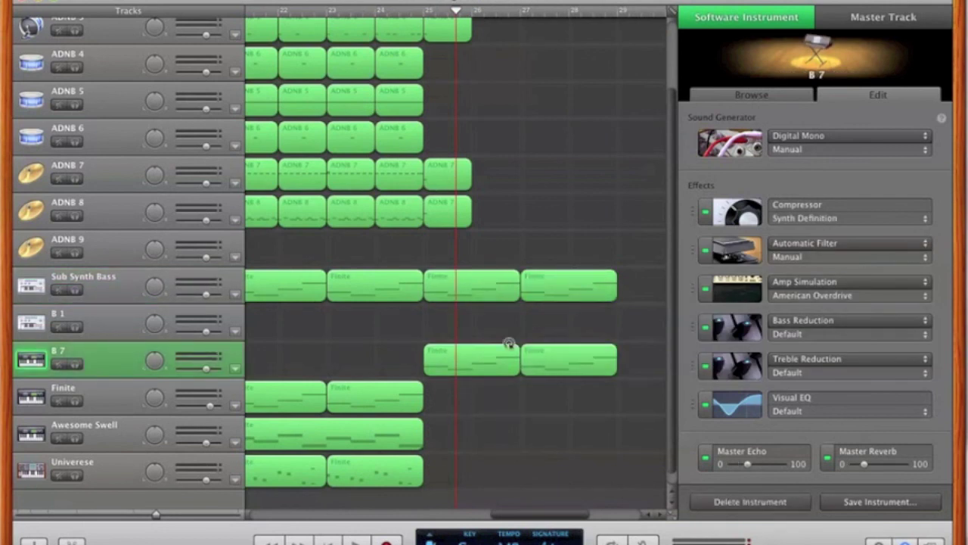
Extend the ADNB 7 part that starts at bar 25 so it runs to bar 29.
{"action": "scroll", "coordinate": [508, 341], "scroll_direction": "left", "scroll_amount": 10}
{"action": "left_click_drag", "start_coordinate": [450, 211], "coordinate": [454, 161]}
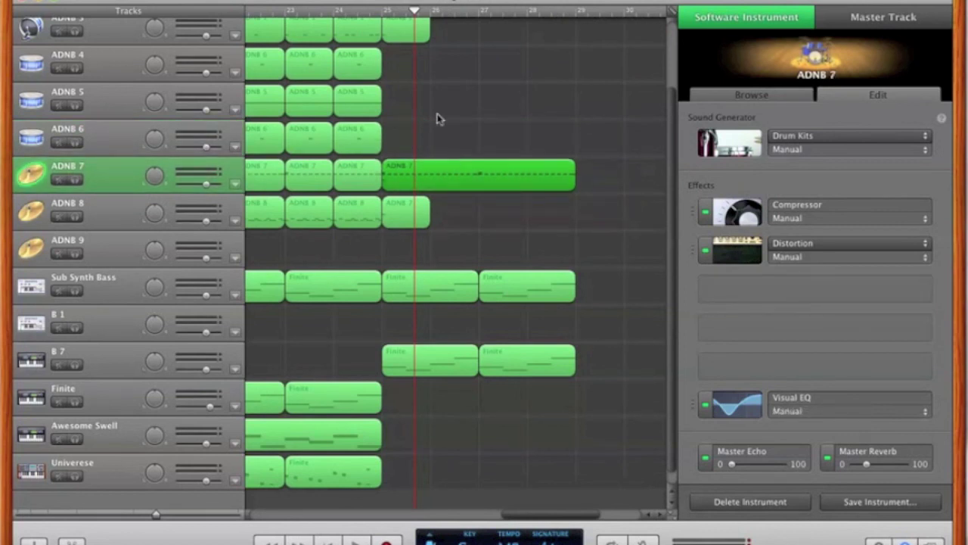
{"action": "left_click", "coordinate": [477, 98]}
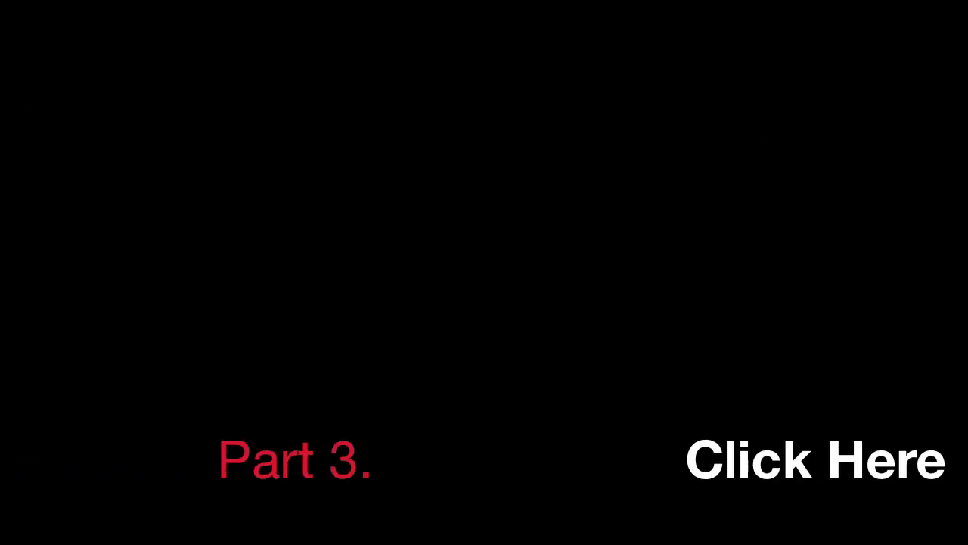